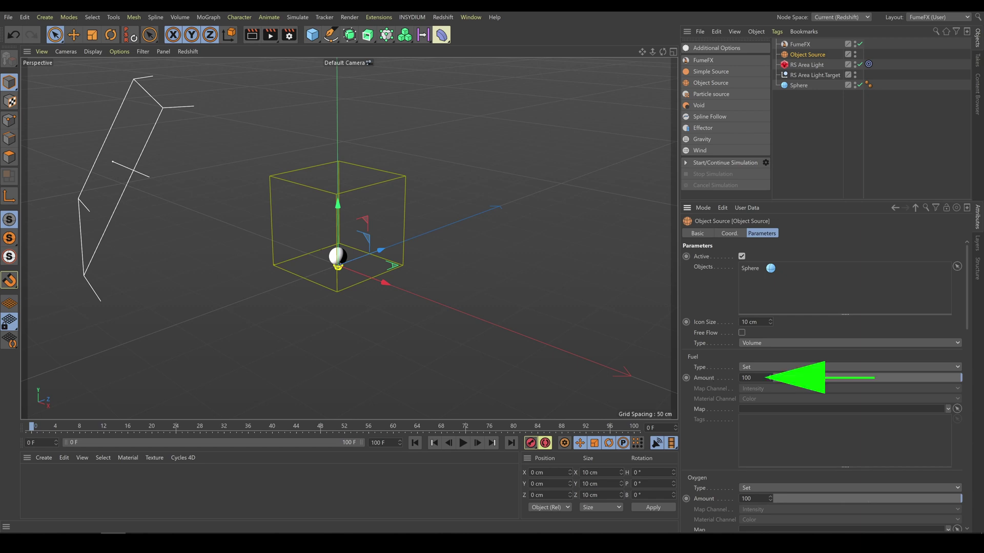
Set Fuel Amount to 10 and run a short test simulation
click(744, 377)
text(10)
key(Return)
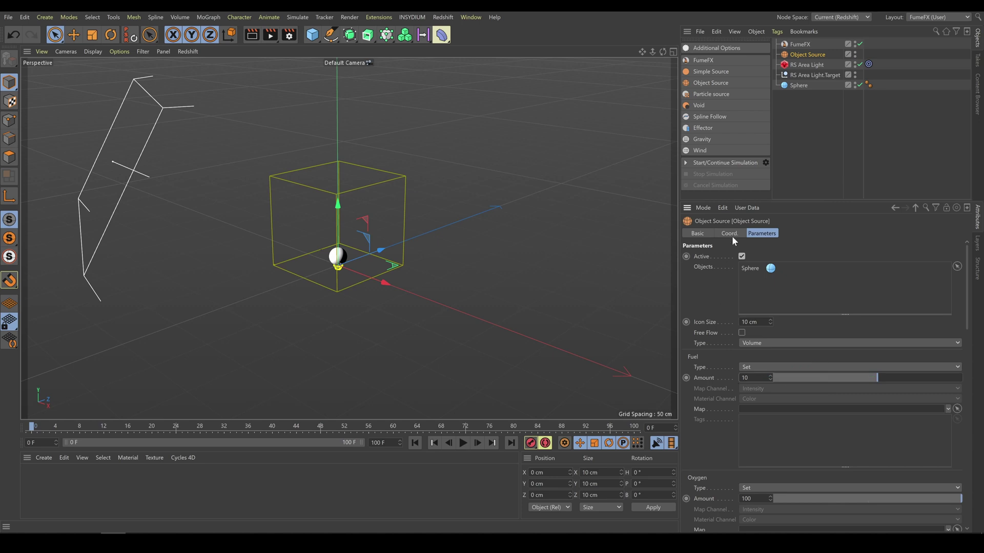
click(723, 163)
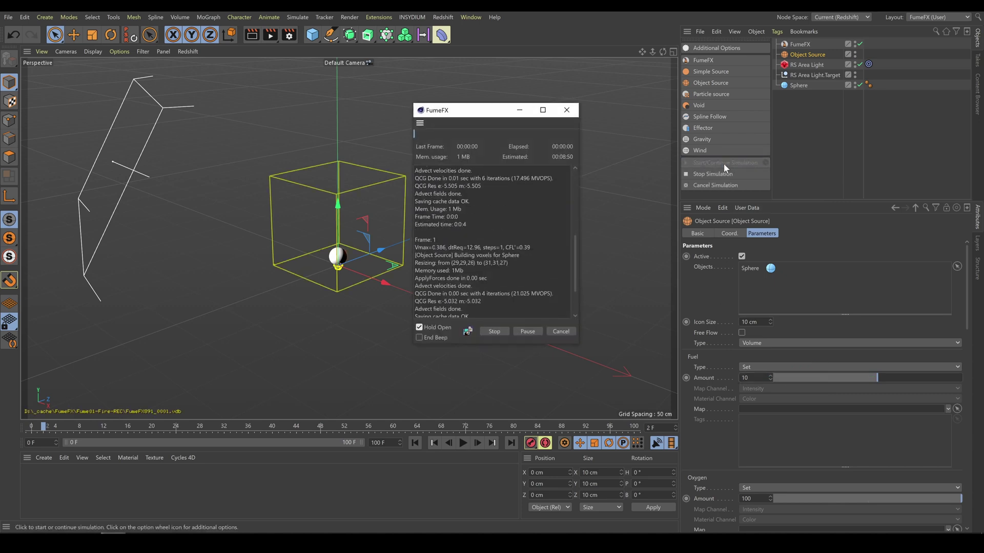
click(494, 332)
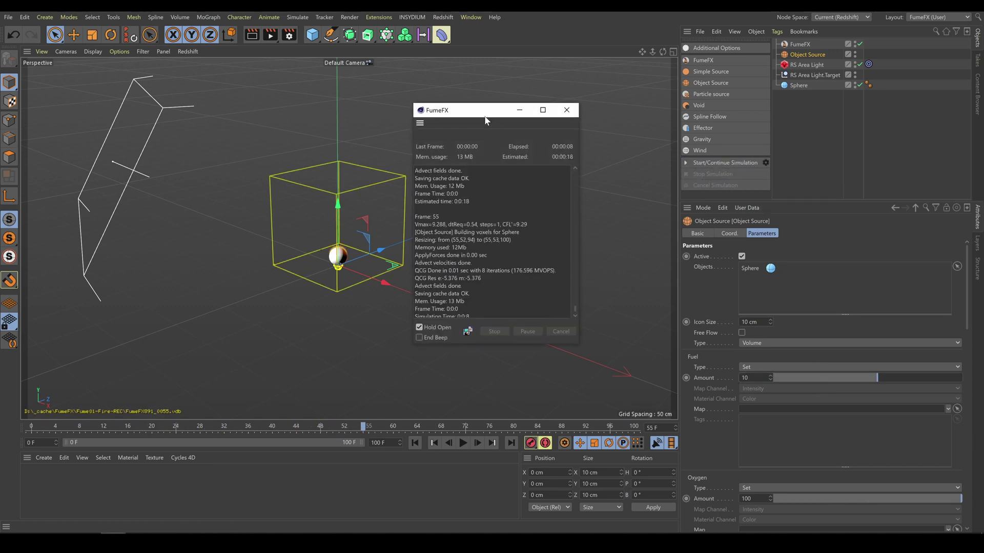
Restore Fuel Amount to 100 and re-simulate until flames rise from the sphere
drag(476, 110, 573, 68)
scroll(408, 190, up, 5)
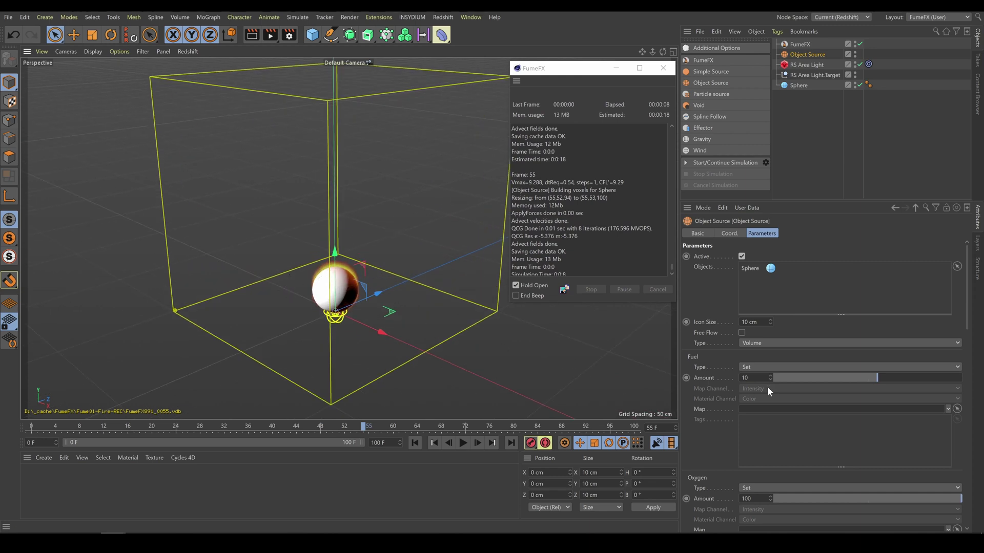
click(748, 377)
text(100)
key(Return)
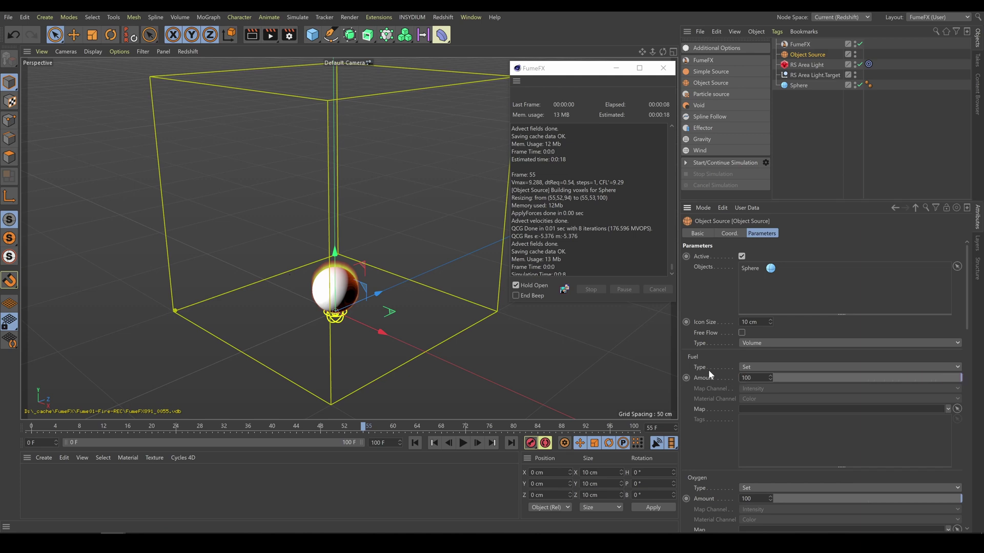
click(712, 163)
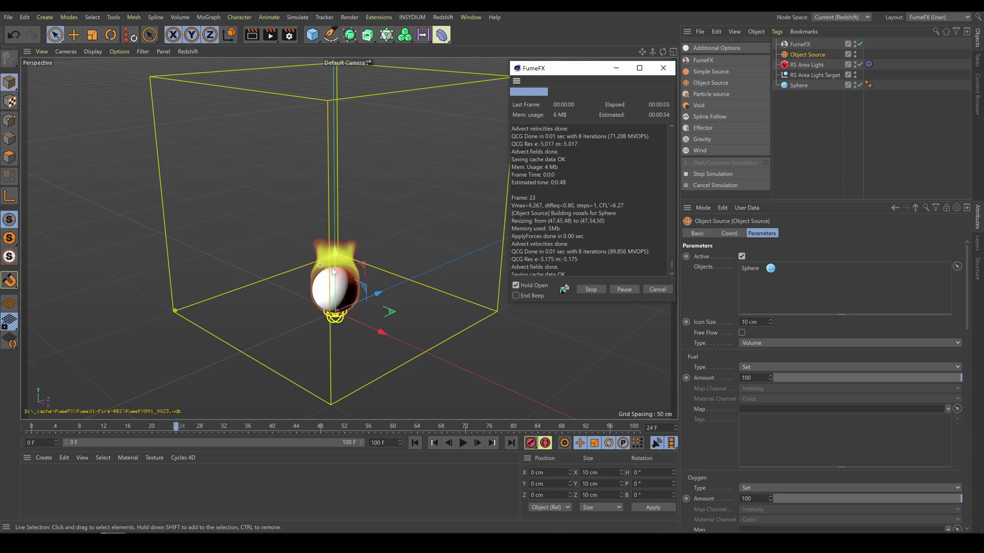
click(589, 290)
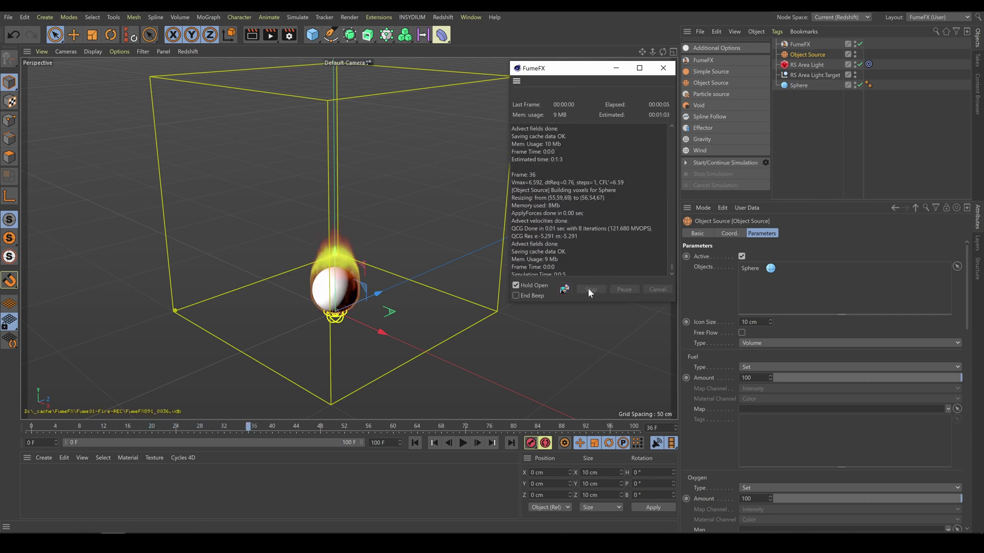
Test Temperature Amount at 10, then at 35, with short simulations
scroll(966, 303, down, 5)
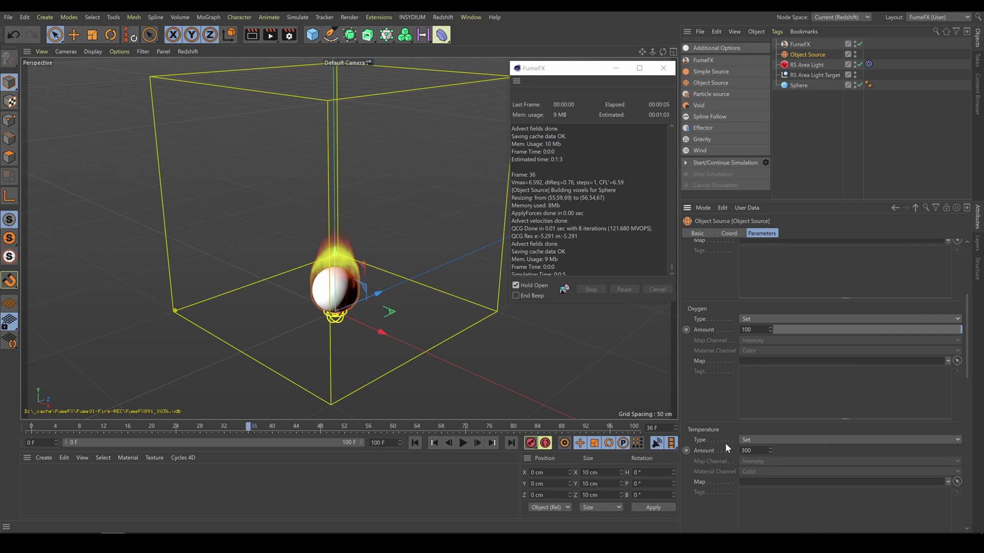
click(744, 451)
text(10)
click(717, 163)
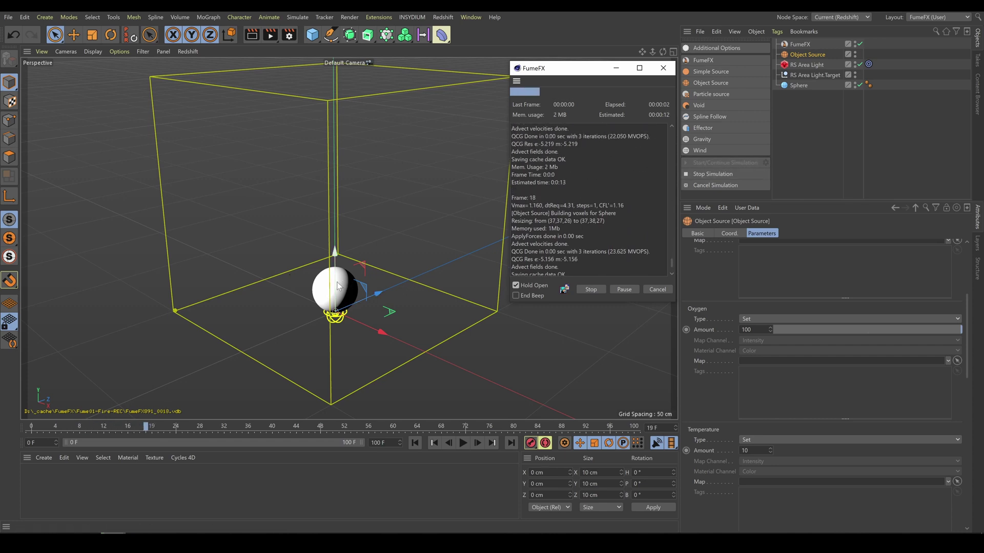
click(708, 171)
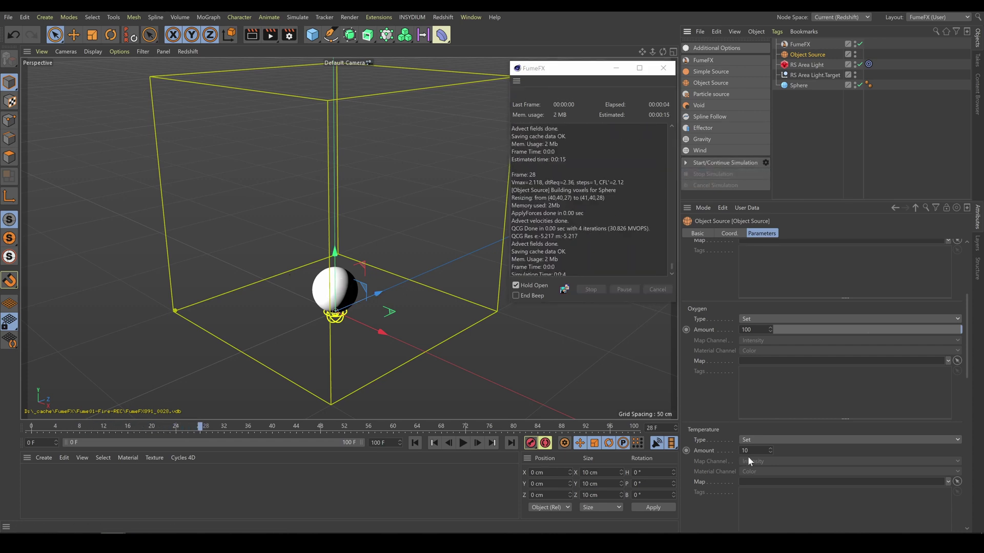
text(35)
click(721, 162)
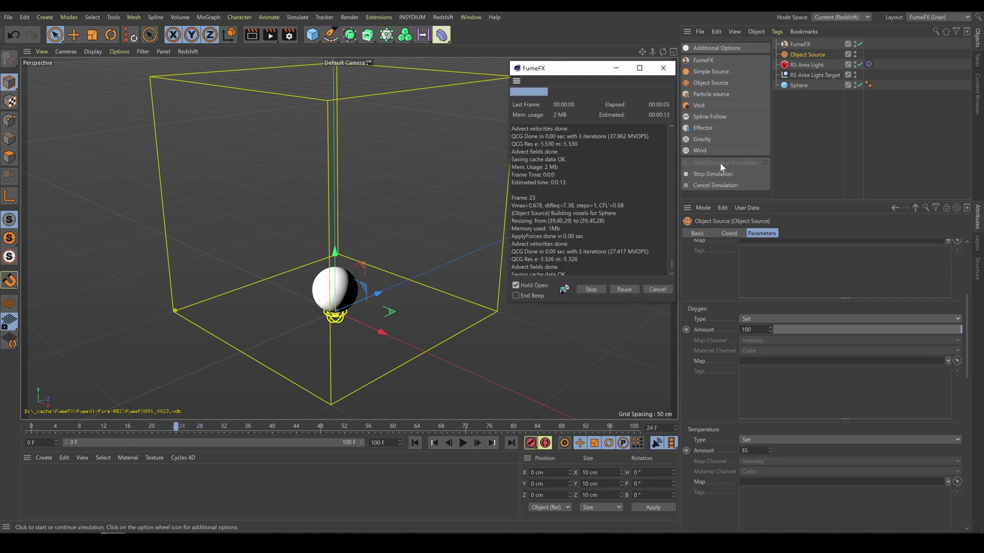
click(721, 175)
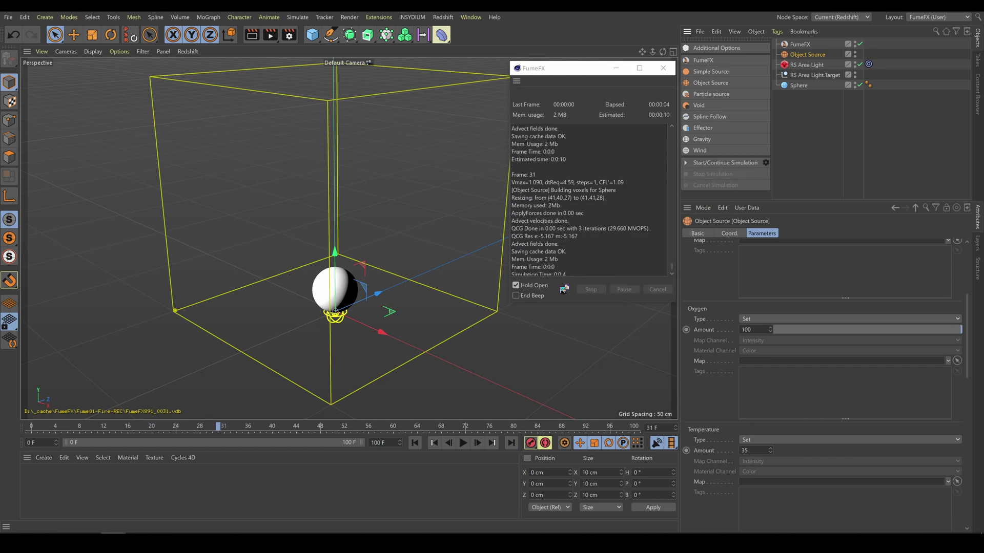
Try Temperature Amount 100, then settle on 200 and re-simulate to frame 56
text(100)
key(Return)
click(712, 162)
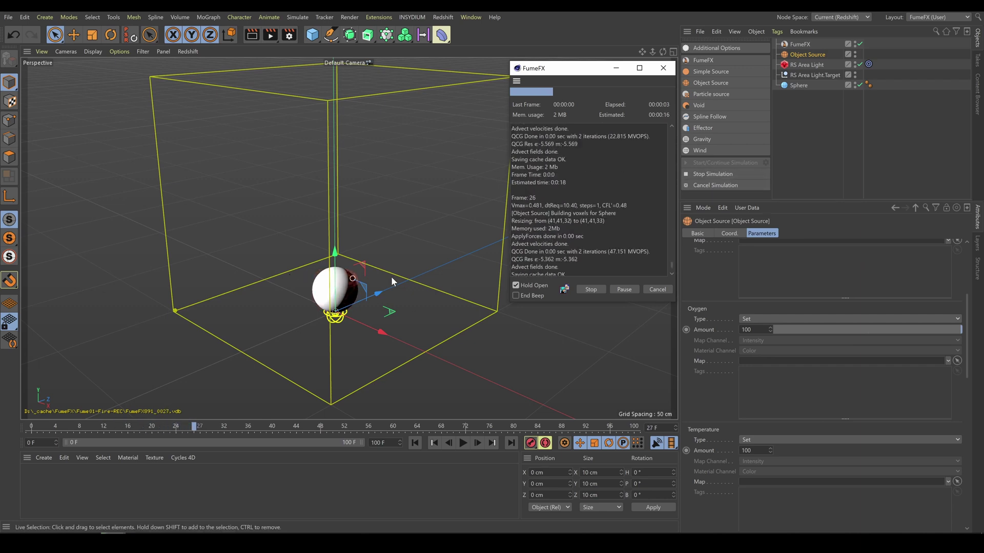
click(713, 175)
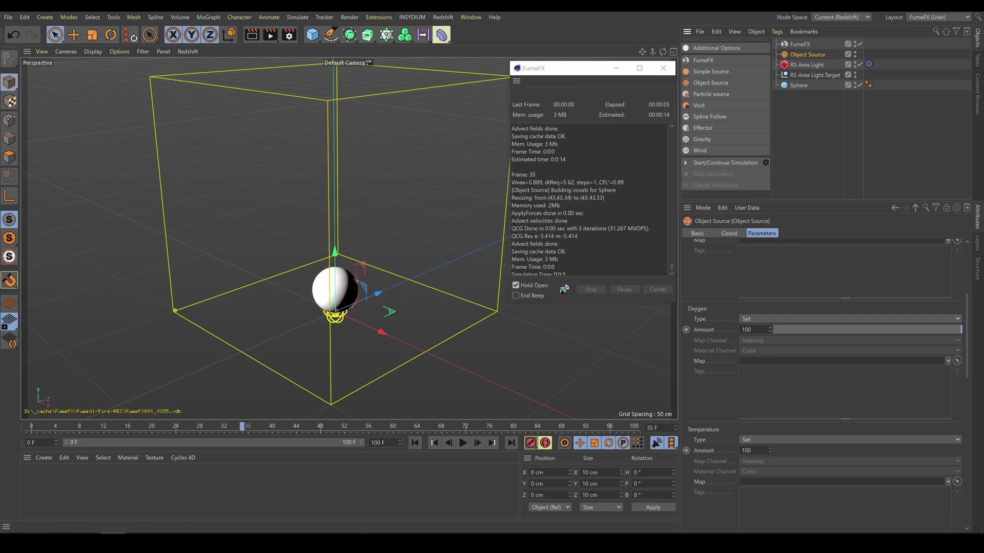
double_click(753, 451)
text(200)
click(727, 163)
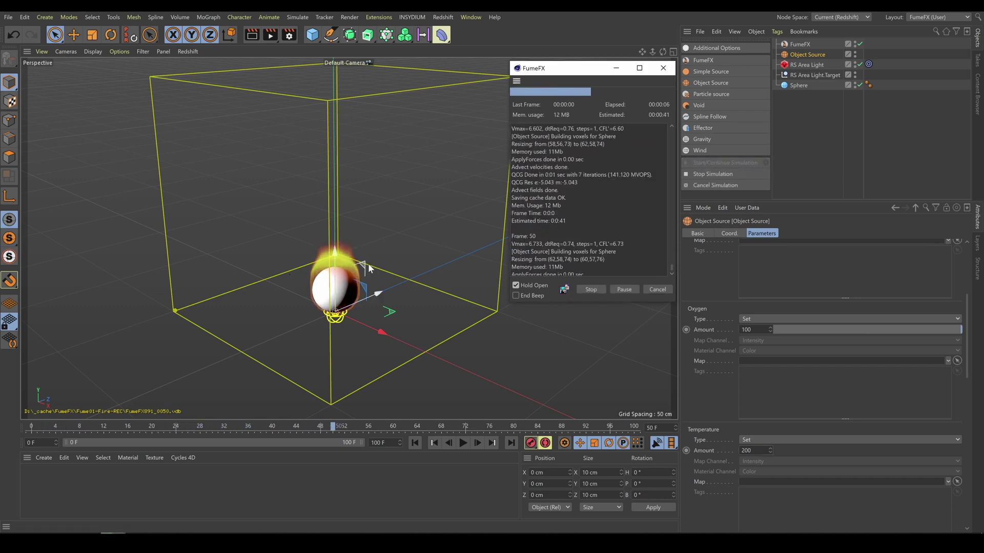
click(720, 173)
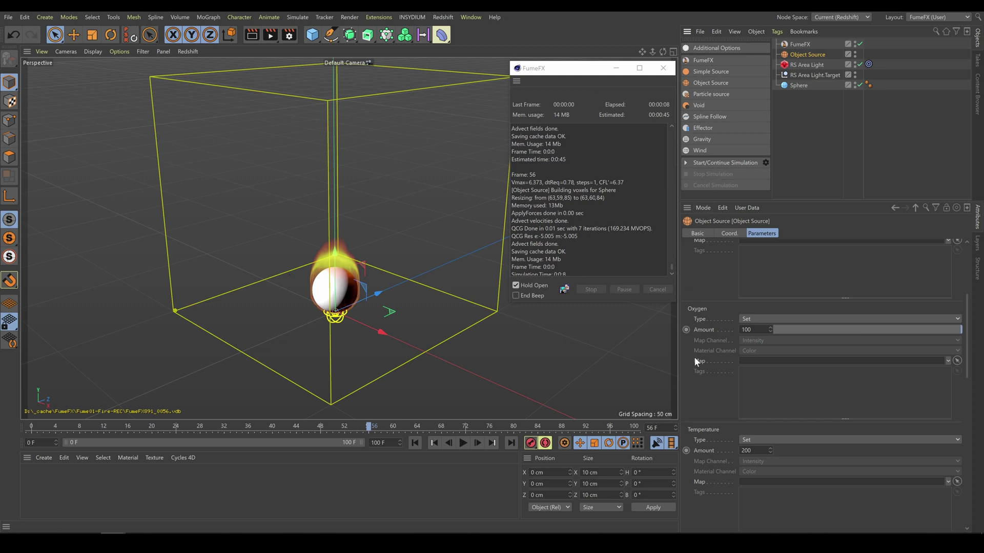
Set Normal velocity to 0.2, Turbulence Amount to 1 and Turbulence Scale to 50
scroll(695, 361, down, 5)
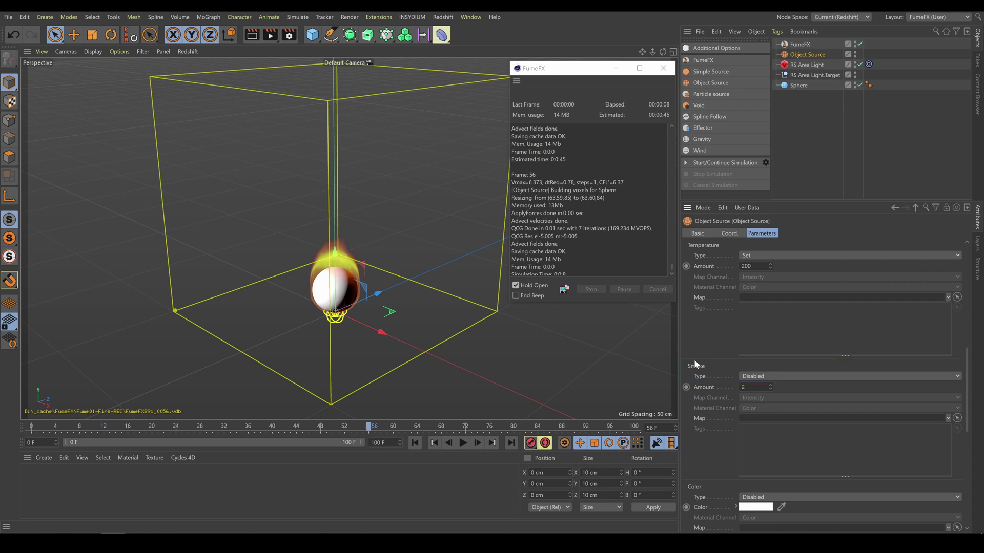
scroll(694, 359, down, 8)
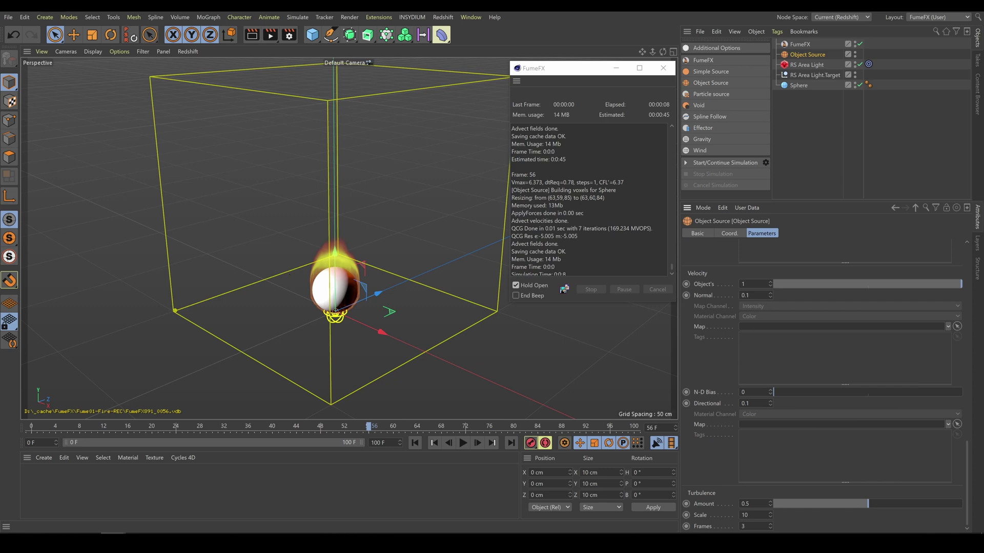
text(0.2)
drag(861, 507, 972, 499)
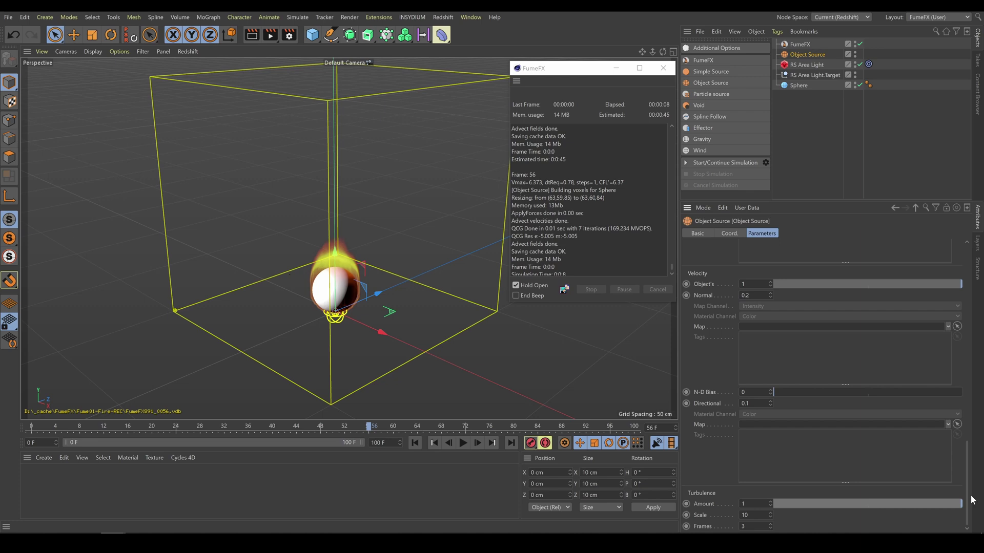
drag(749, 515, 727, 513)
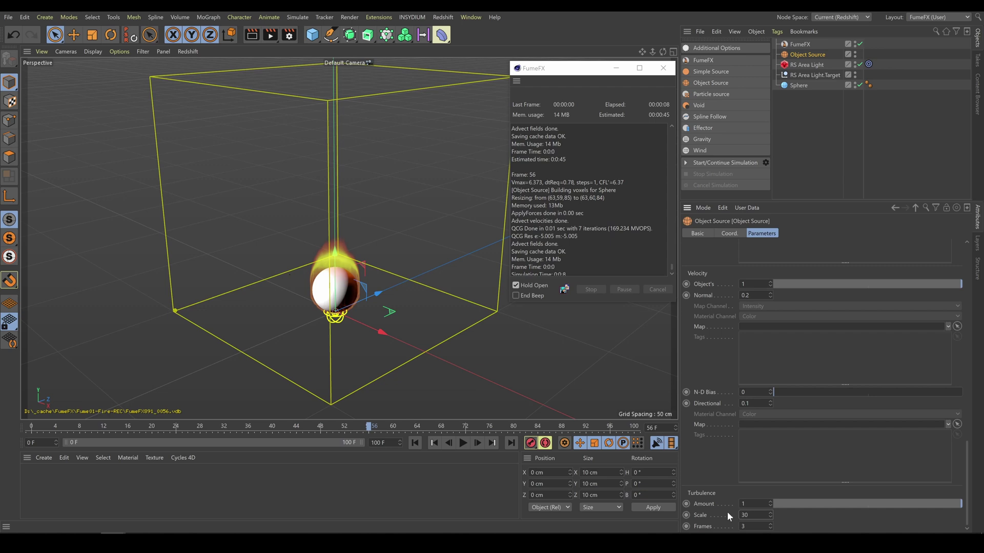
Re-simulate the stronger turbulence twice, halting at frame 35
click(718, 162)
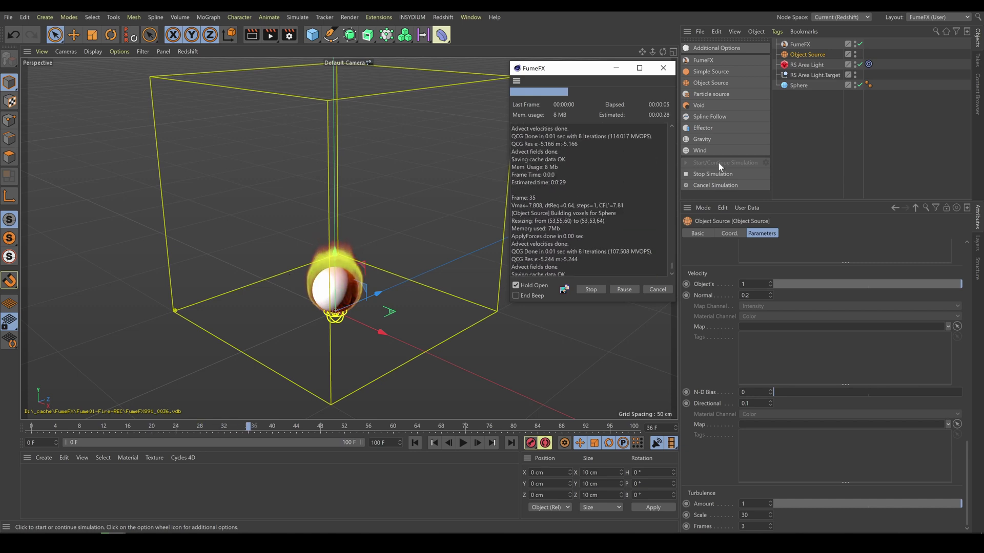
click(719, 174)
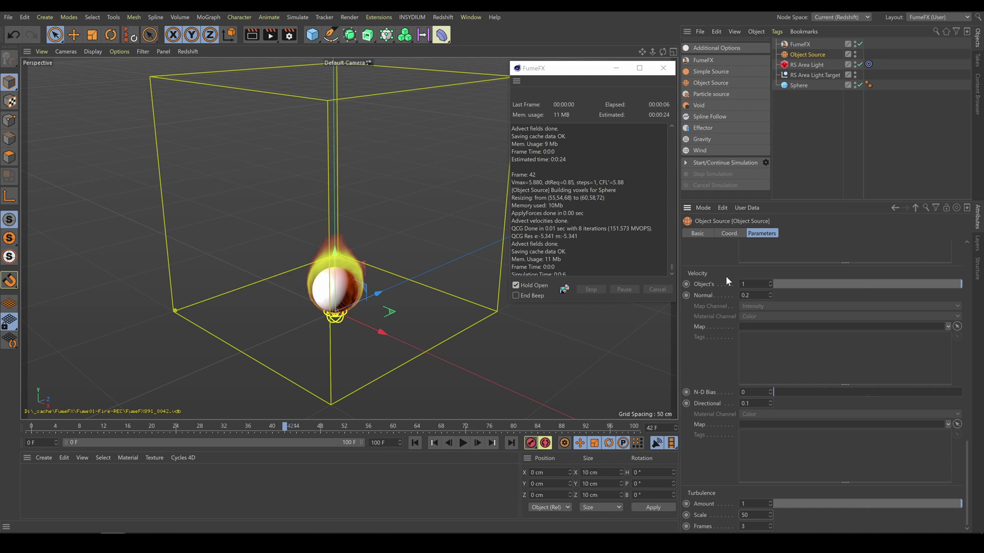
click(718, 162)
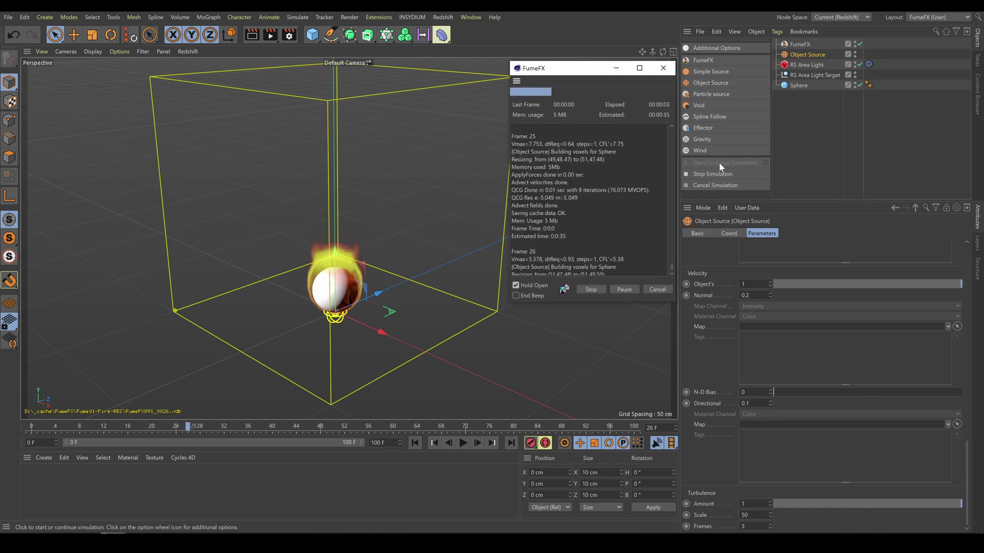
click(715, 174)
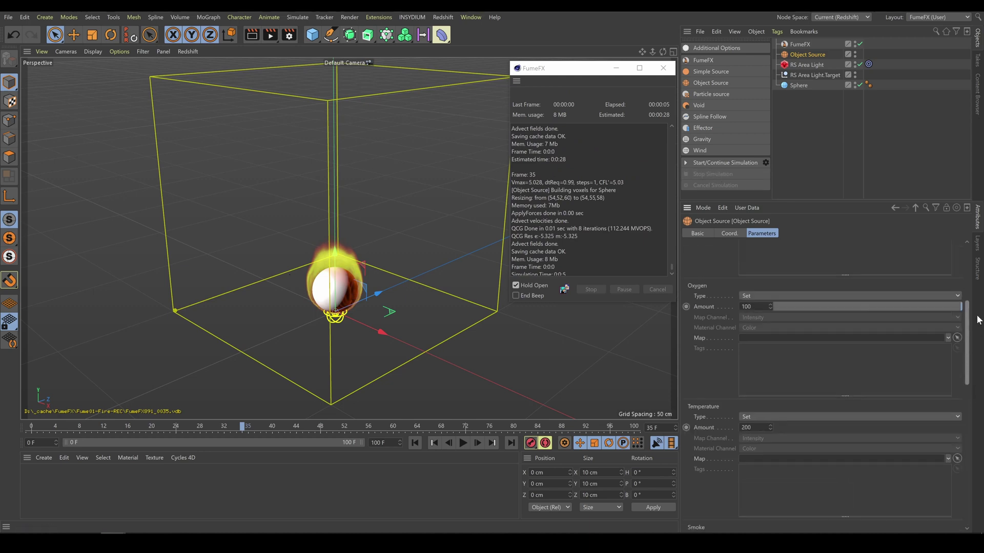
Set the FumeFX container's Burning Process to Model with Oxygen and disable Simulate Smoke
scroll(754, 395, up, 3)
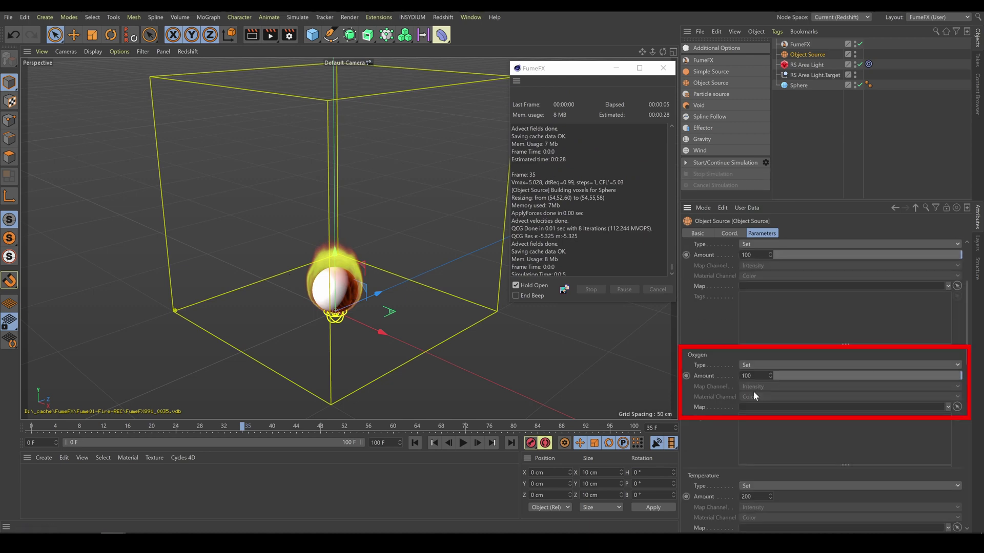
click(800, 45)
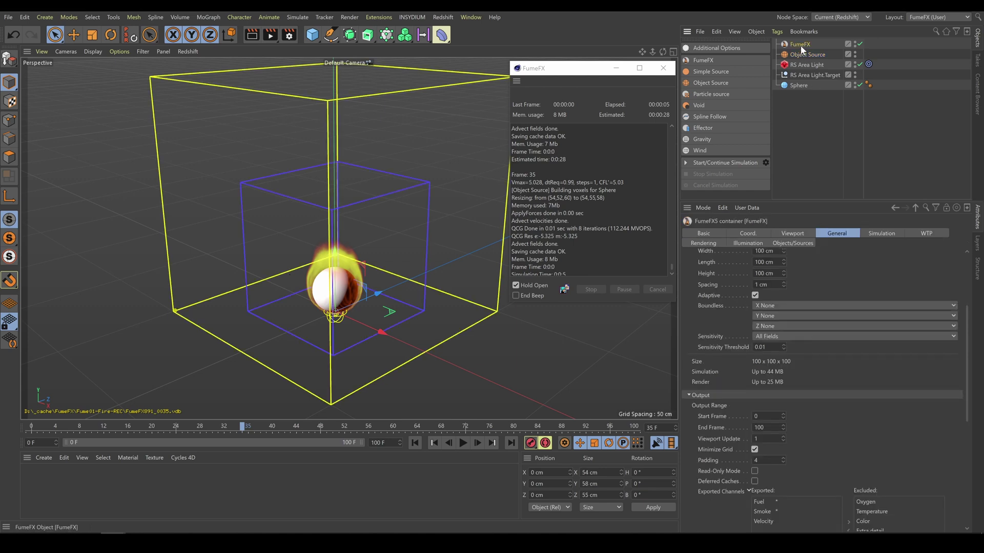
click(883, 233)
scroll(954, 283, down, 10)
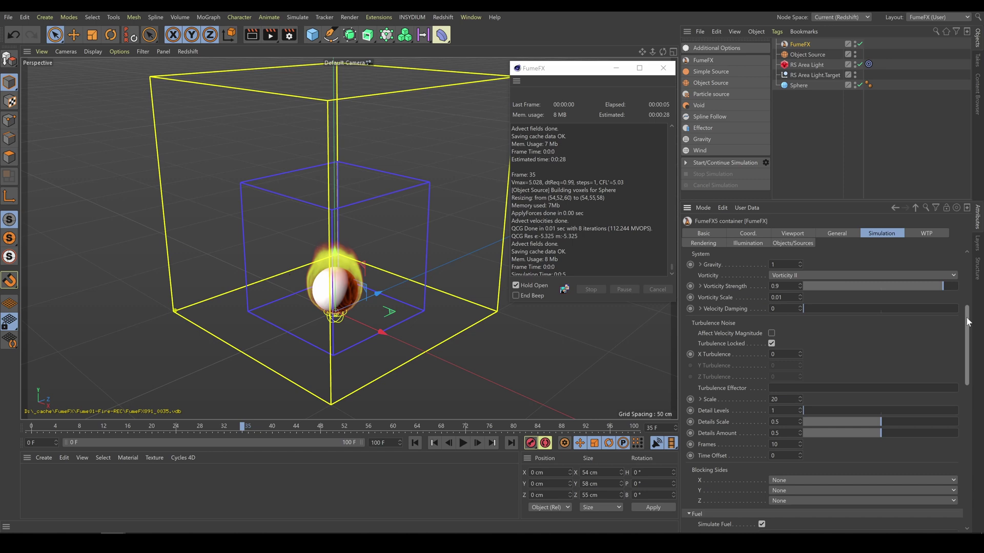
drag(966, 359, 931, 376)
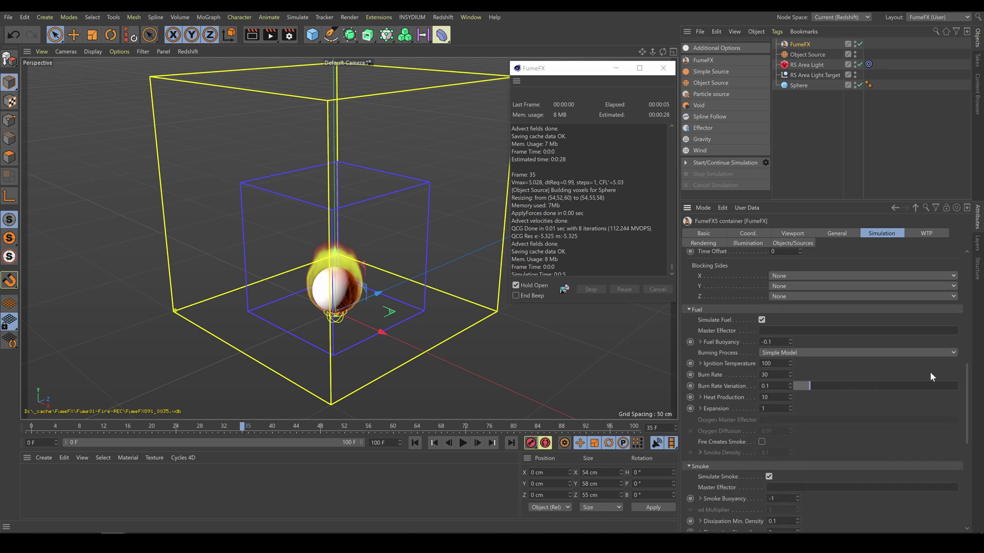
click(812, 353)
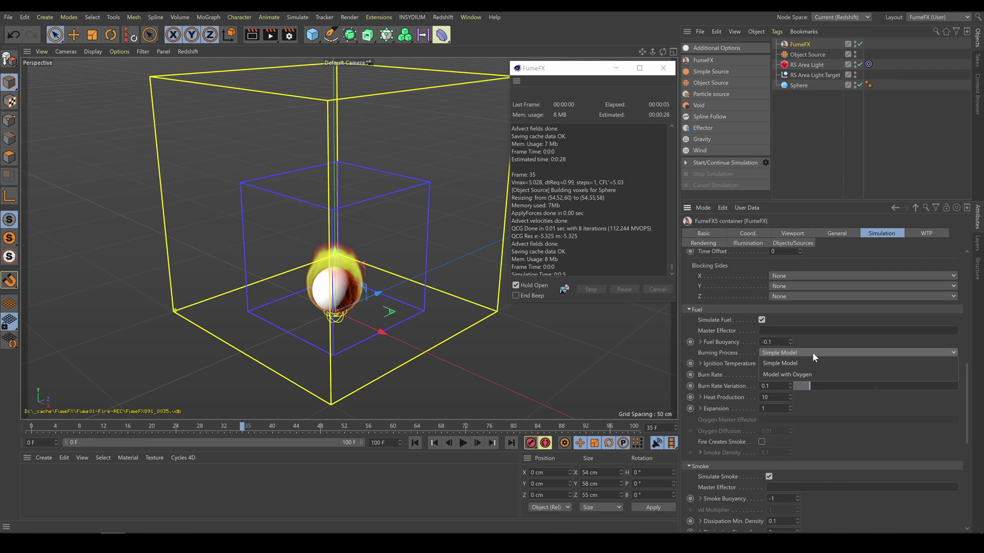
click(795, 375)
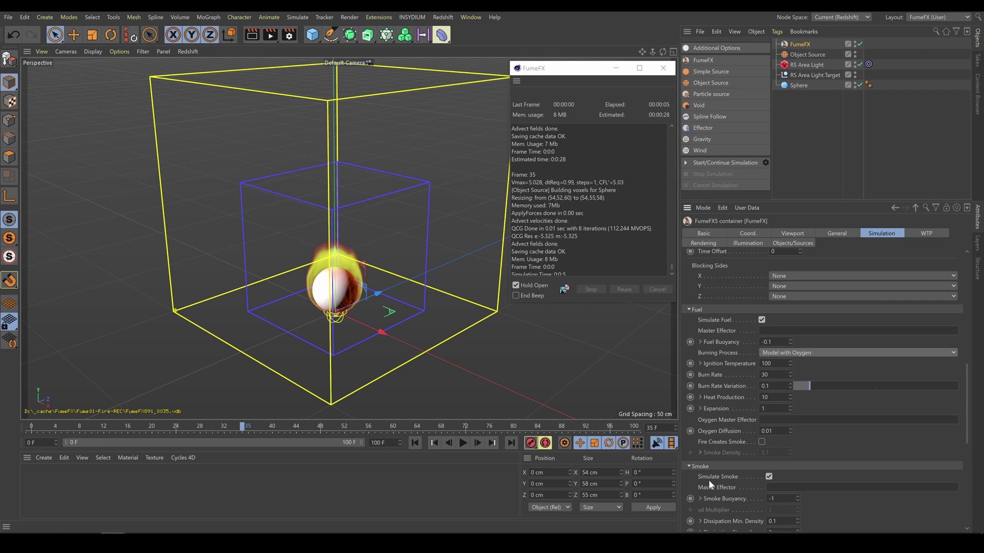
click(769, 477)
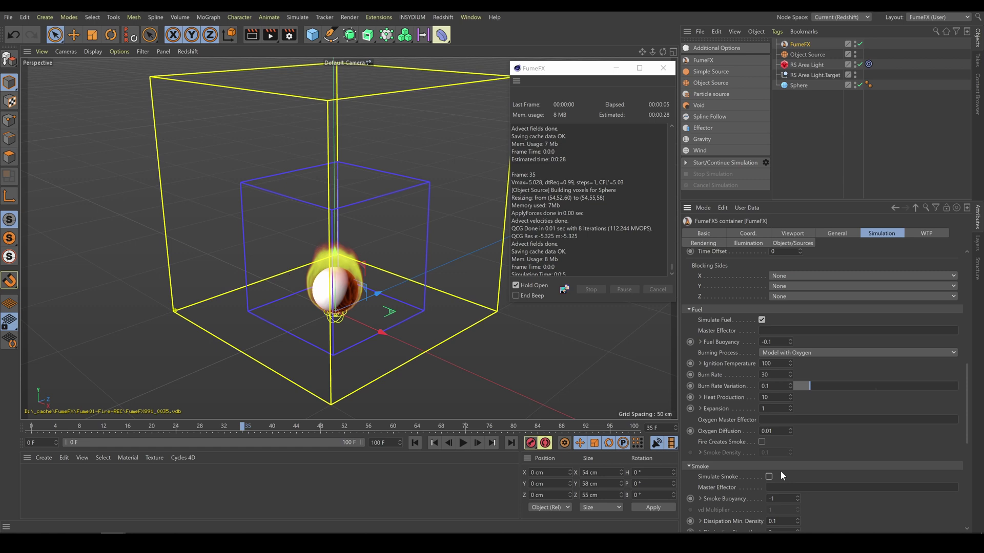
Select the Object Source and run a quick preview simulation
click(807, 53)
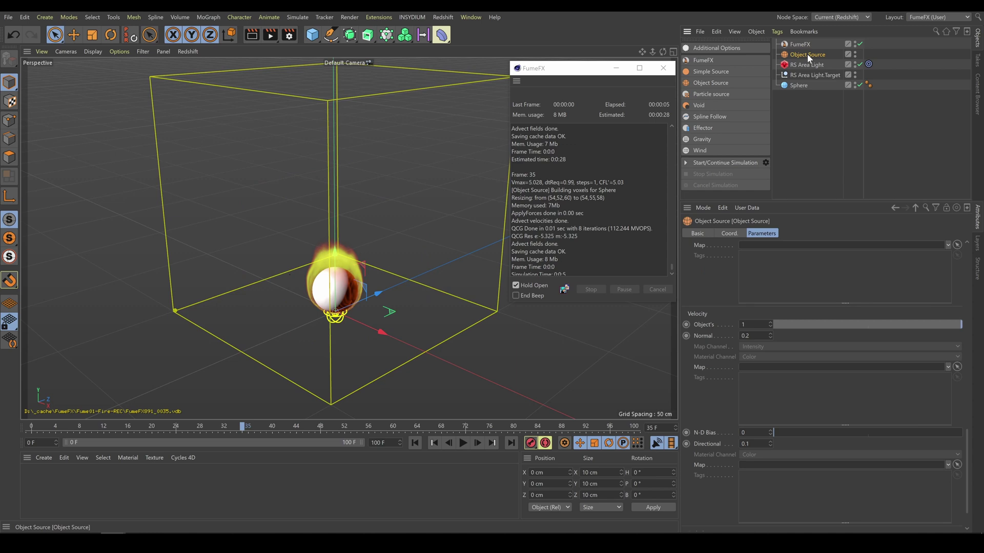
drag(968, 444, 910, 328)
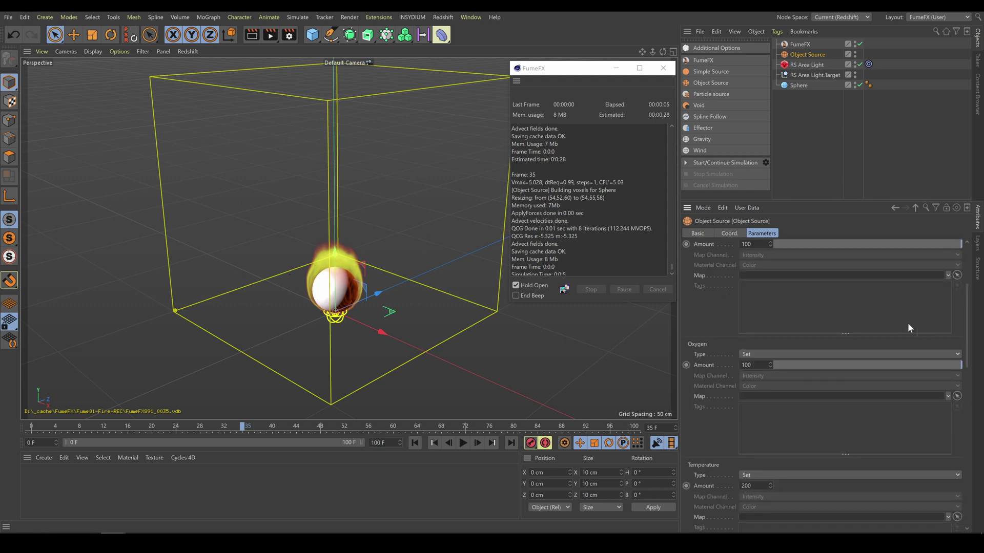
click(728, 163)
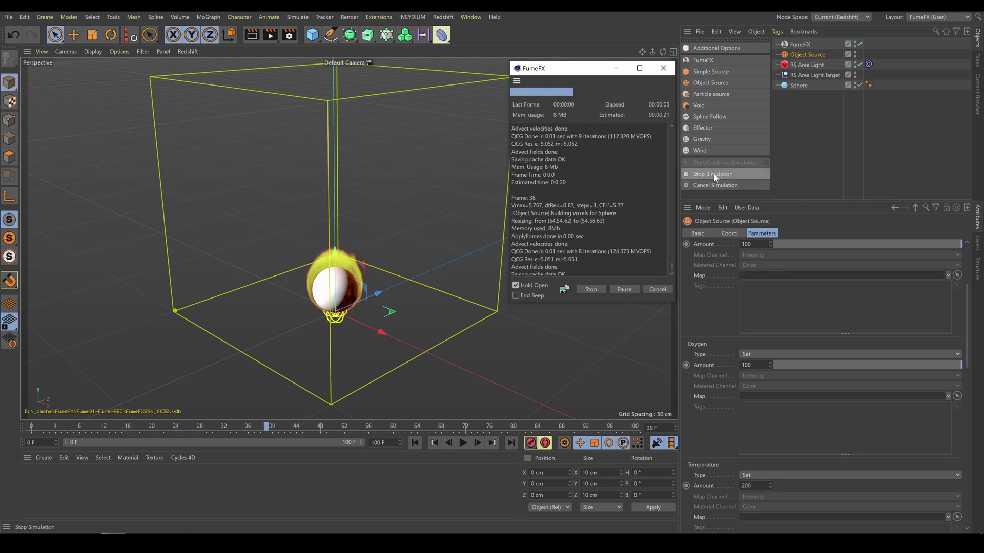
click(715, 173)
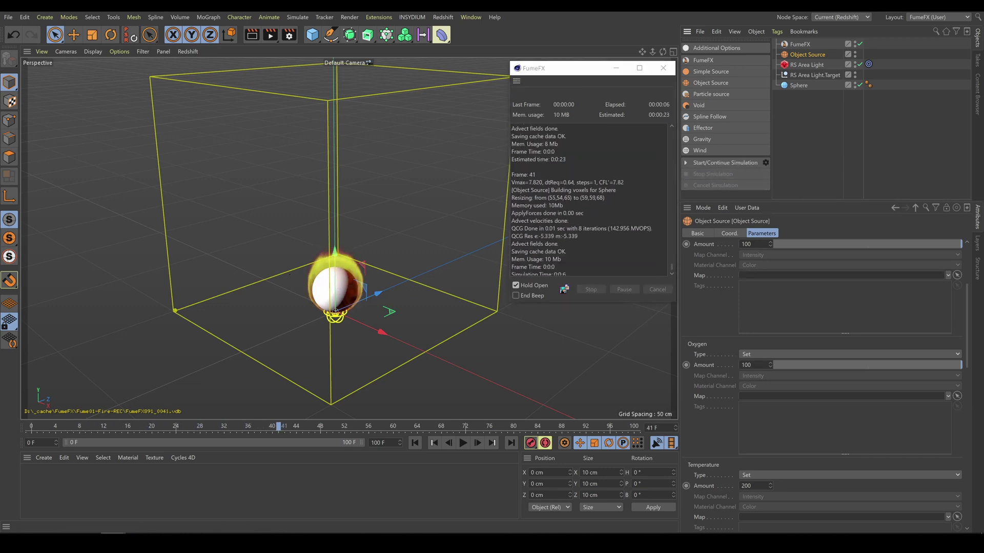
Lower the oxygen Amount to 20 and re-simulate, stopping at frame 70
click(742, 364)
text(20)
key(Return)
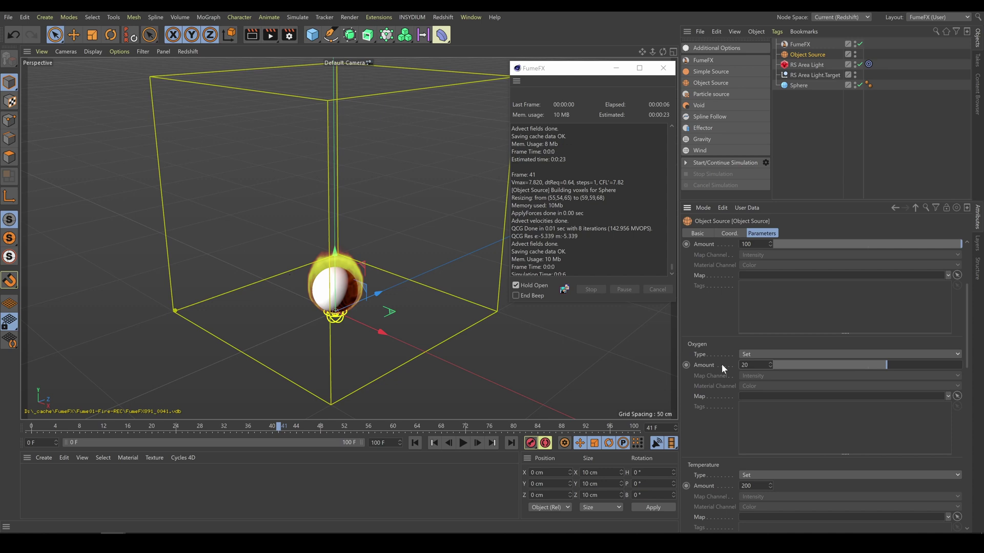
click(719, 162)
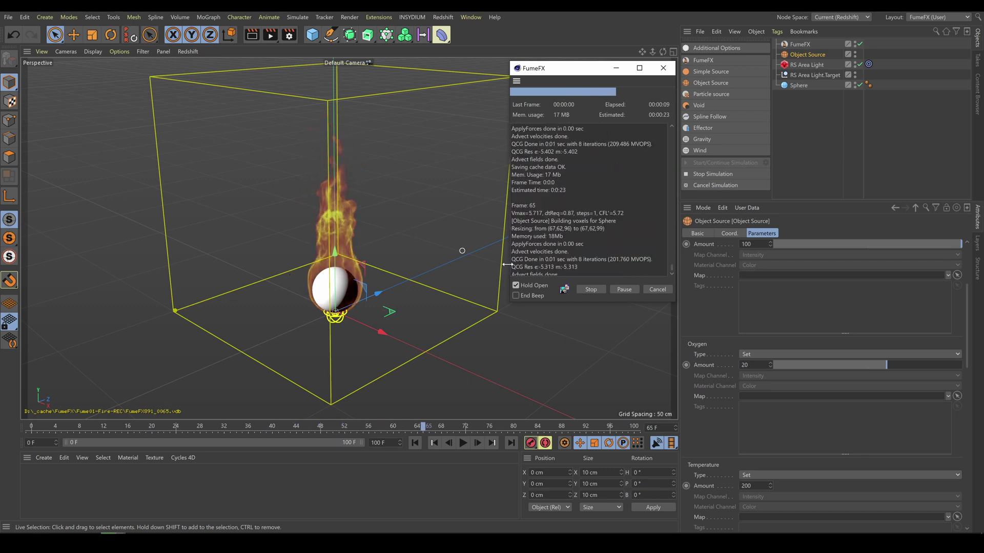
click(590, 290)
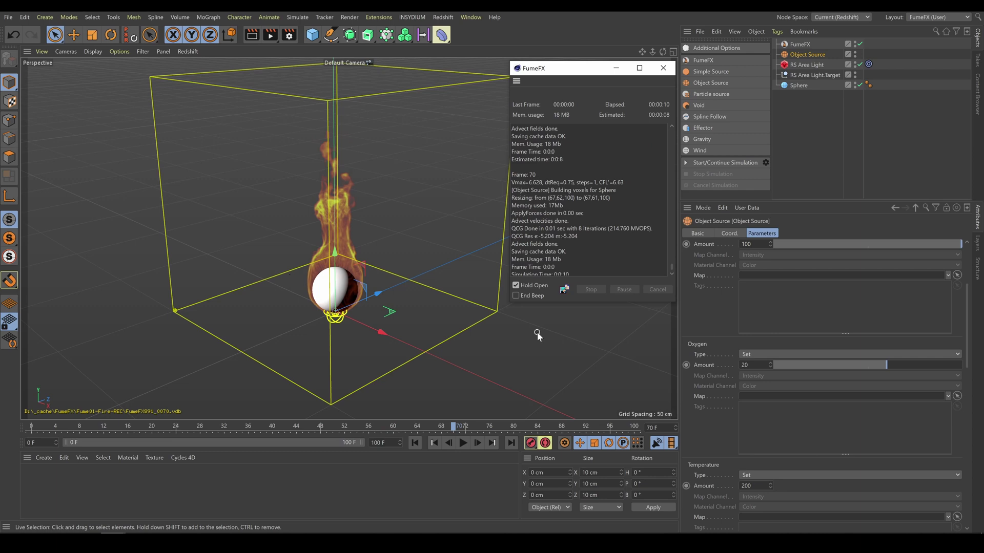
Set FumeFX Vorticity Strength to 1 and Vorticity Scale to 0.33, re-simulating to frame 59
click(798, 45)
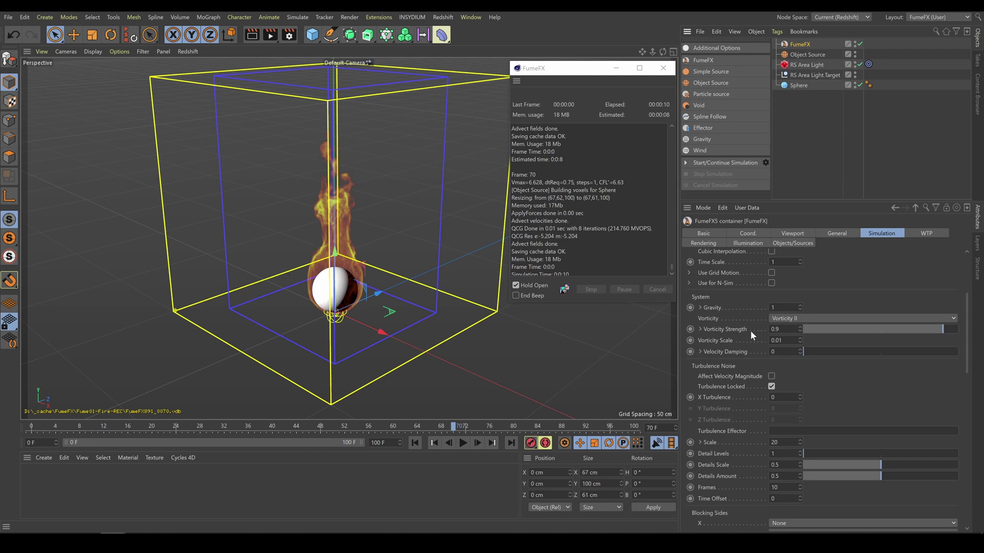
drag(925, 329, 964, 331)
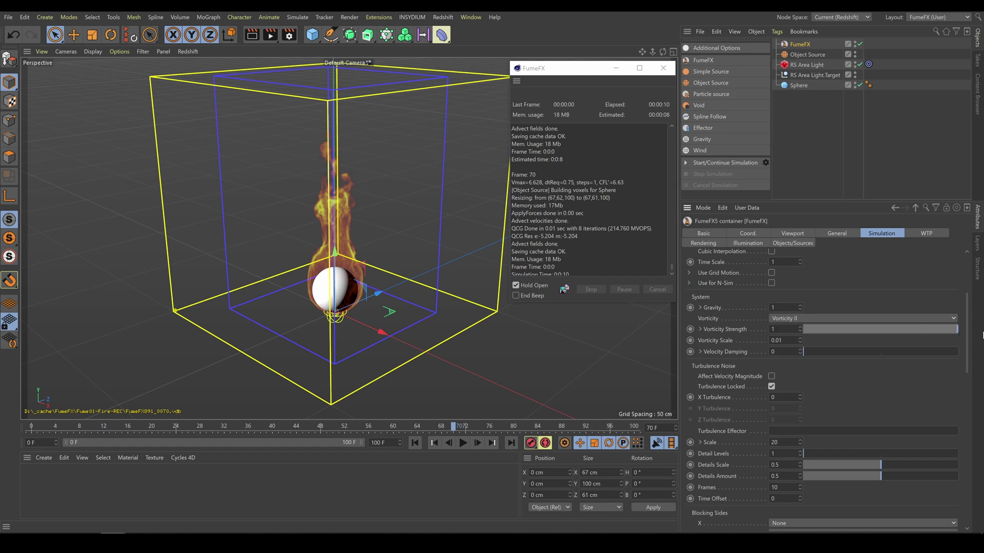
double_click(781, 340)
text(0.3)
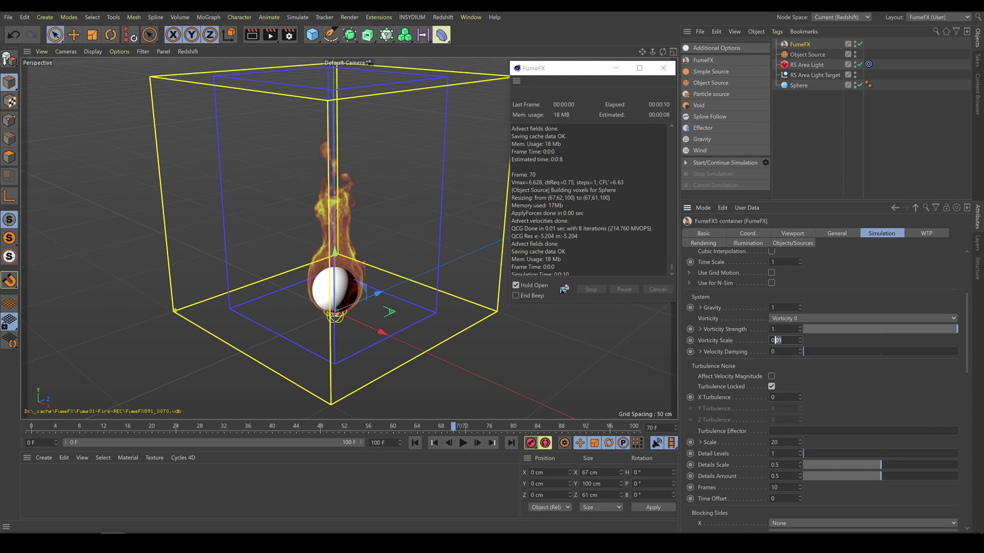
text(3)
click(725, 165)
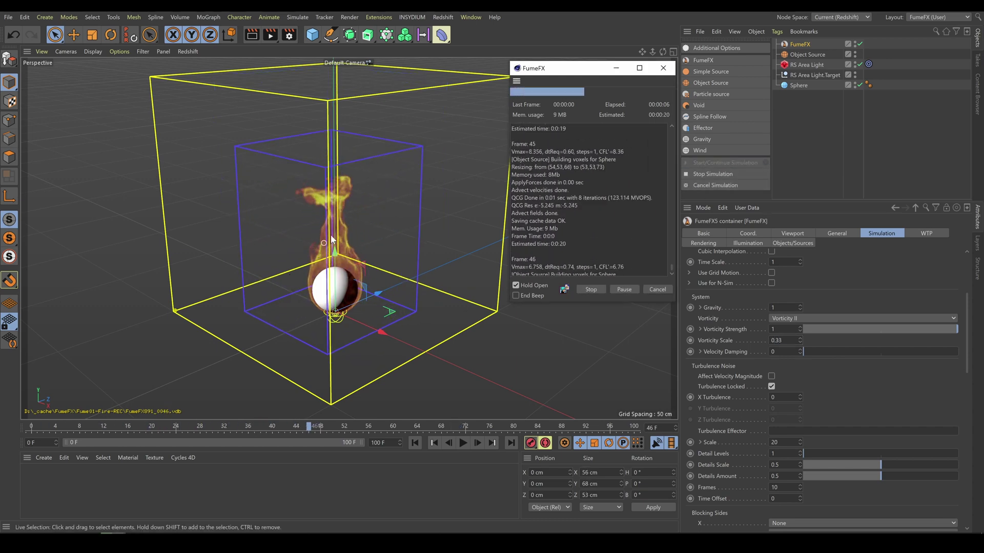
click(591, 290)
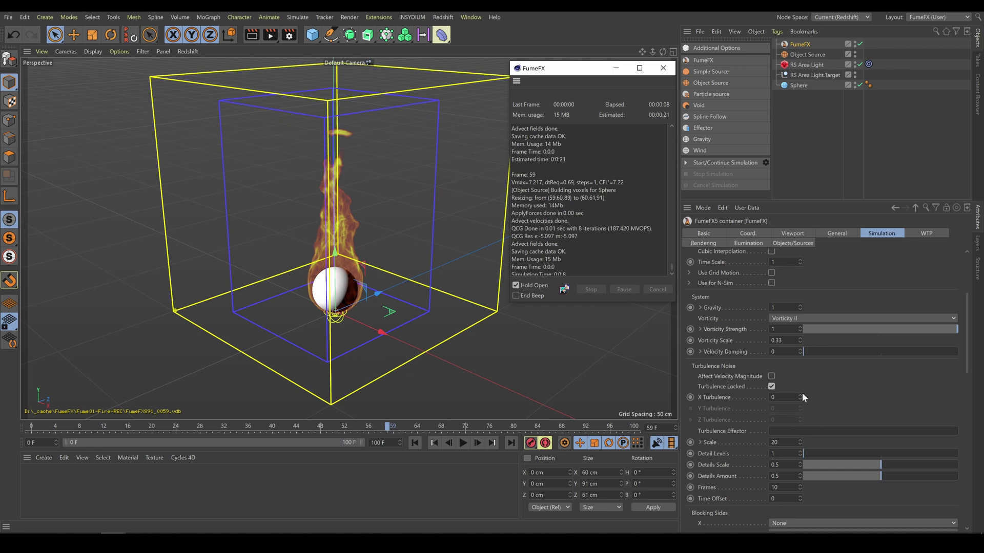
Set X Turbulence to 0.1 and run a short test simulation
click(779, 397)
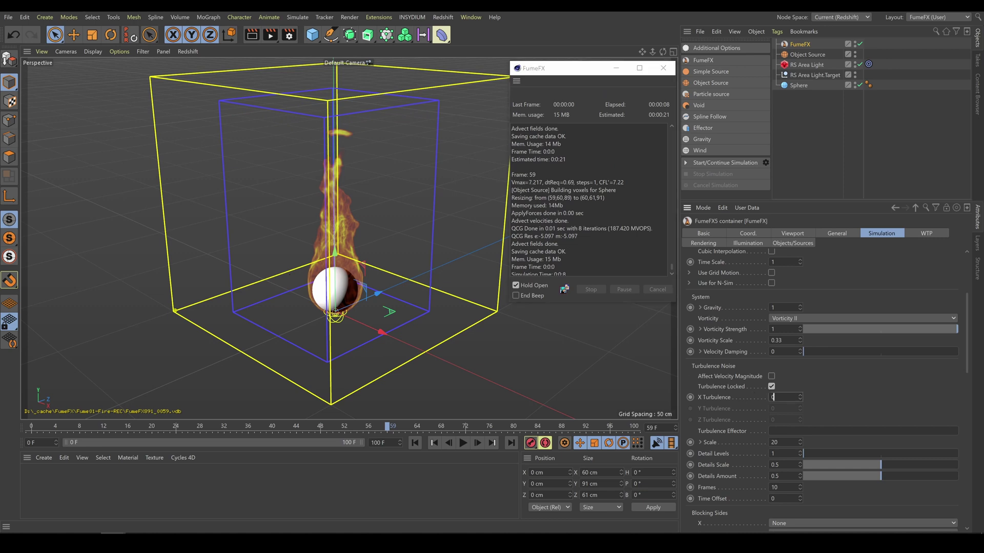
text(0.1)
click(718, 164)
click(717, 174)
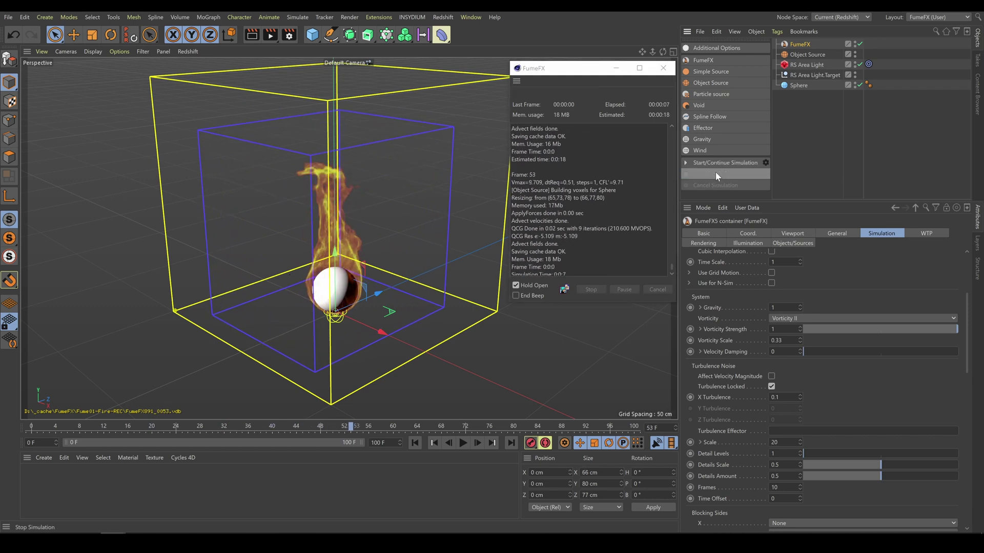
Change X Turbulence to 0.25 and re-simulate, stopping at frame 73
key(BackSpace)
key(BackSpace)
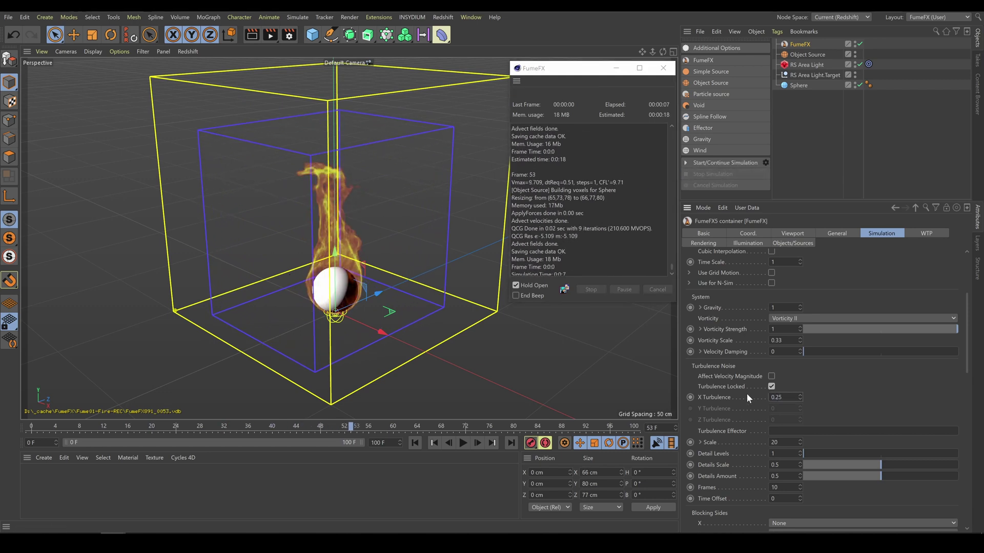
click(715, 162)
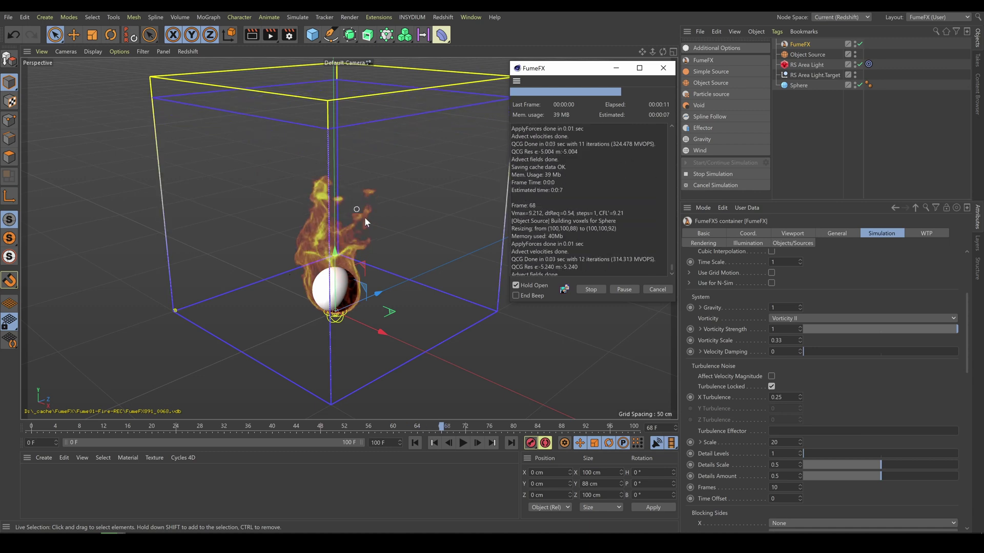
click(592, 289)
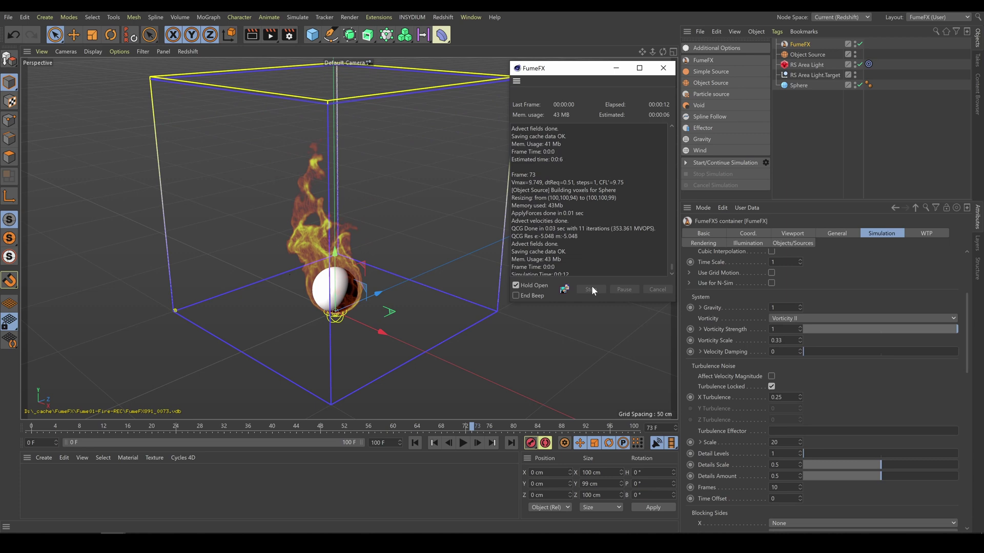
Set the FumeFX grid Spacing to 0.5 cm in the General settings
click(837, 234)
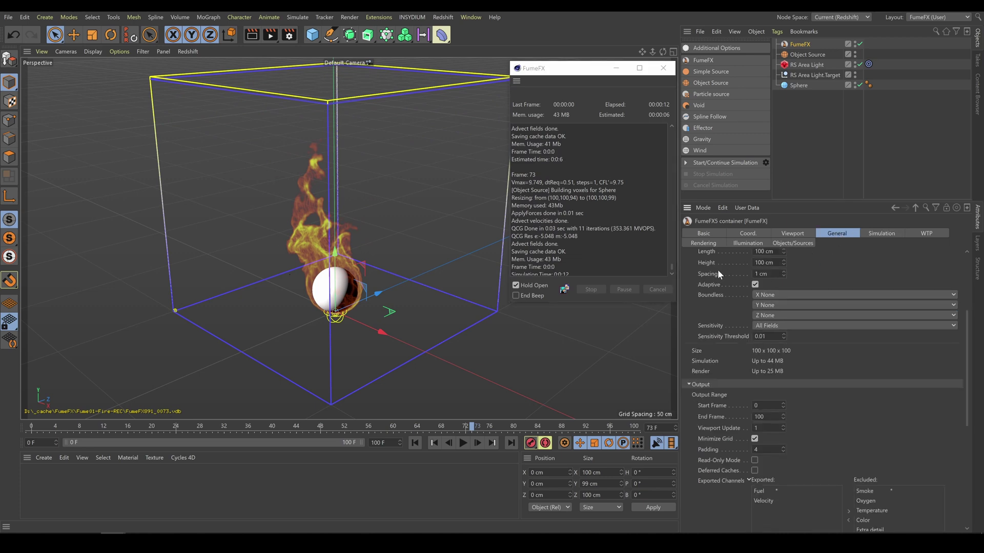
double_click(757, 274)
text(0.5)
key(Return)
drag(968, 378, 968, 428)
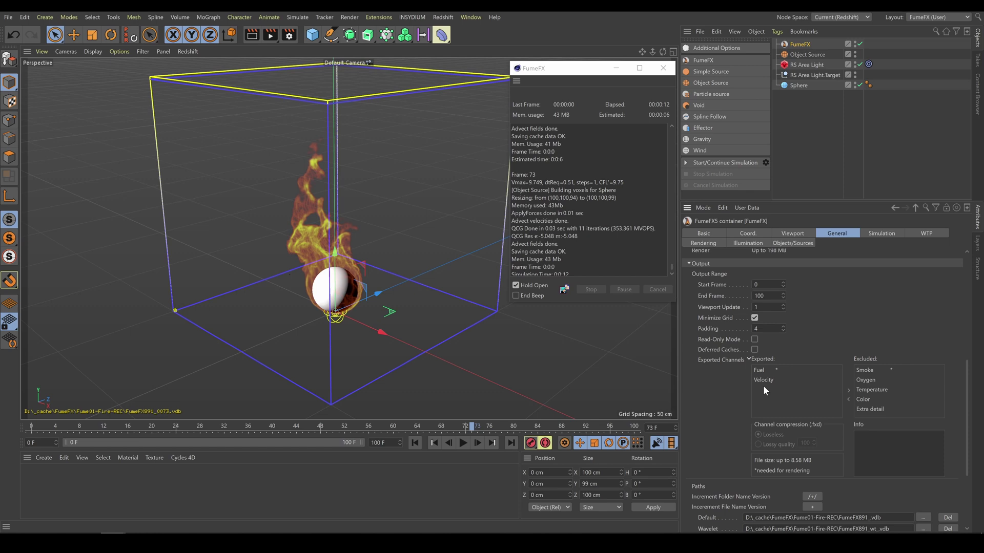
Raise Quality and CFL Condition from 5 to 10, then simulate all 100 frames
click(882, 233)
drag(967, 340, 978, 264)
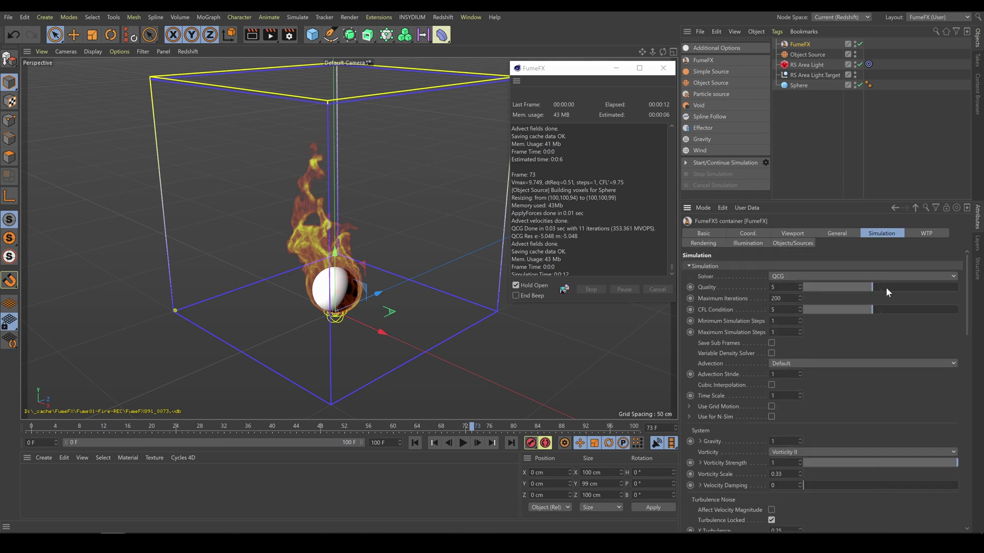
drag(887, 287, 973, 290)
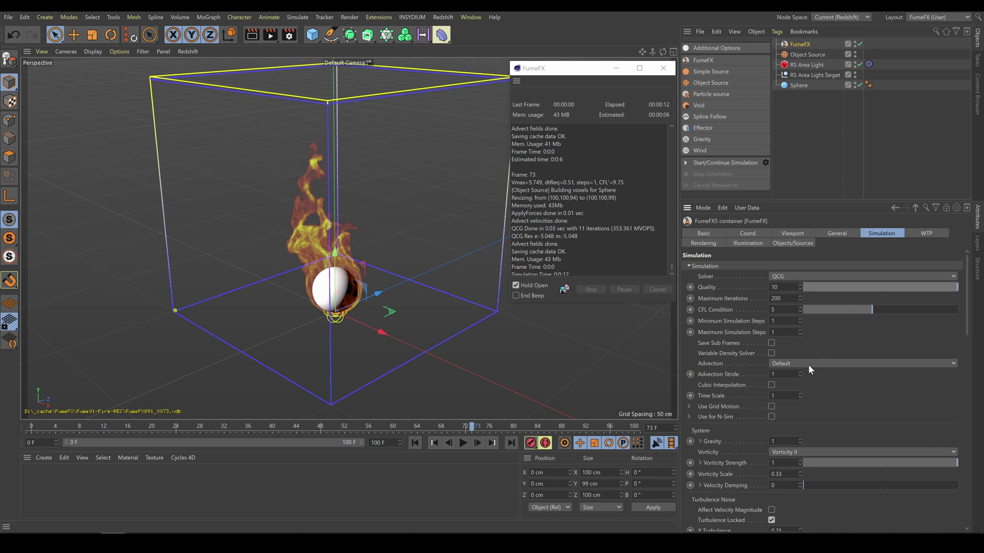
drag(872, 309, 950, 318)
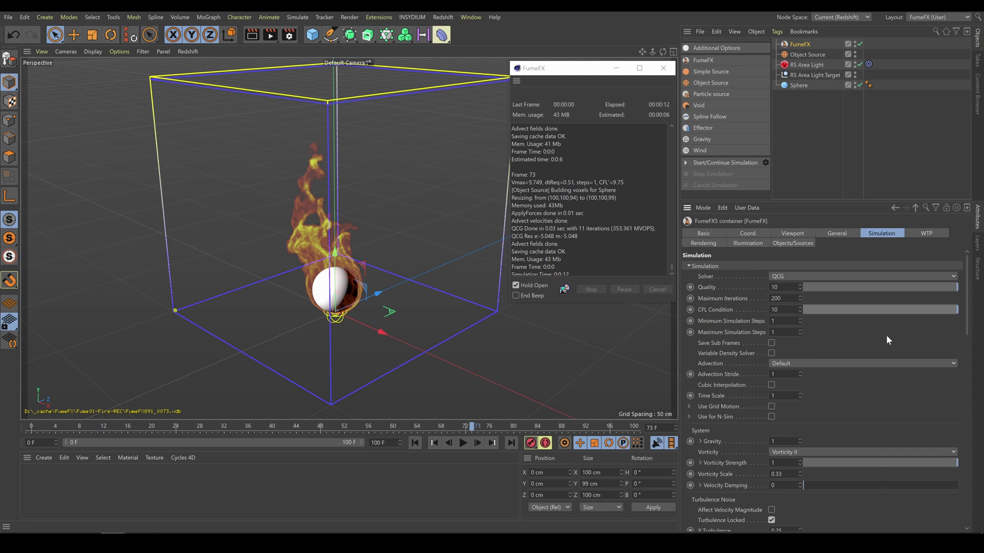
click(716, 161)
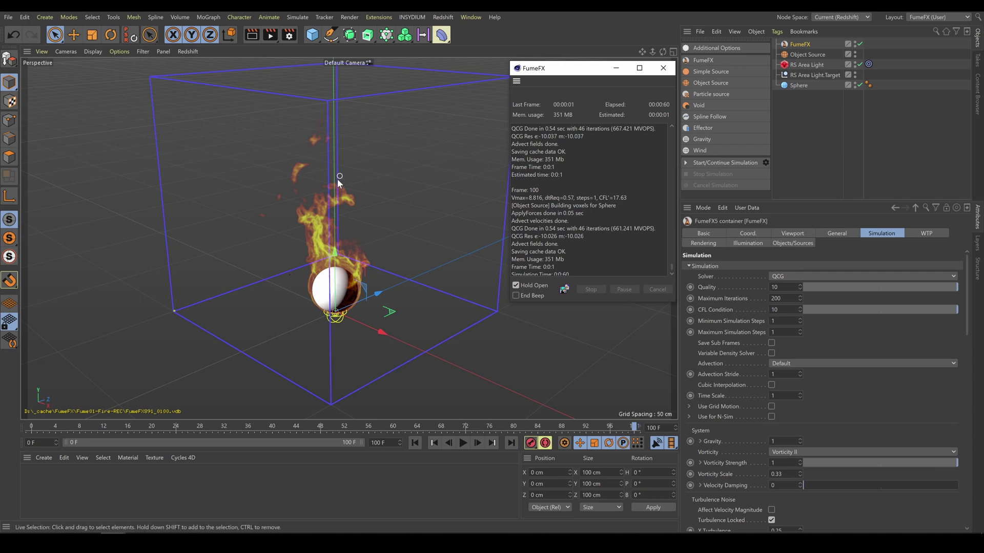
Rewind and play back the cached fire, returning to frame 0
drag(634, 426, 18, 425)
click(462, 443)
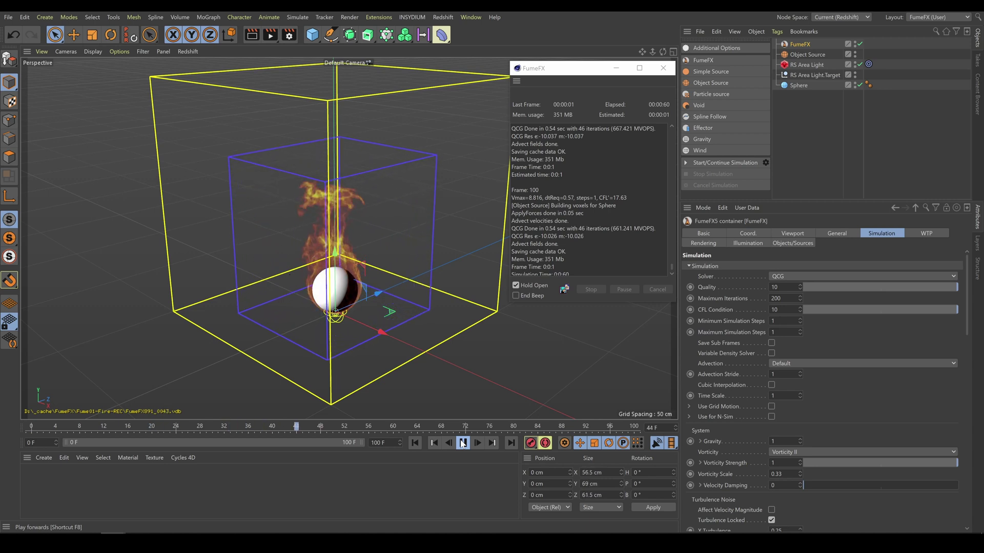
click(463, 444)
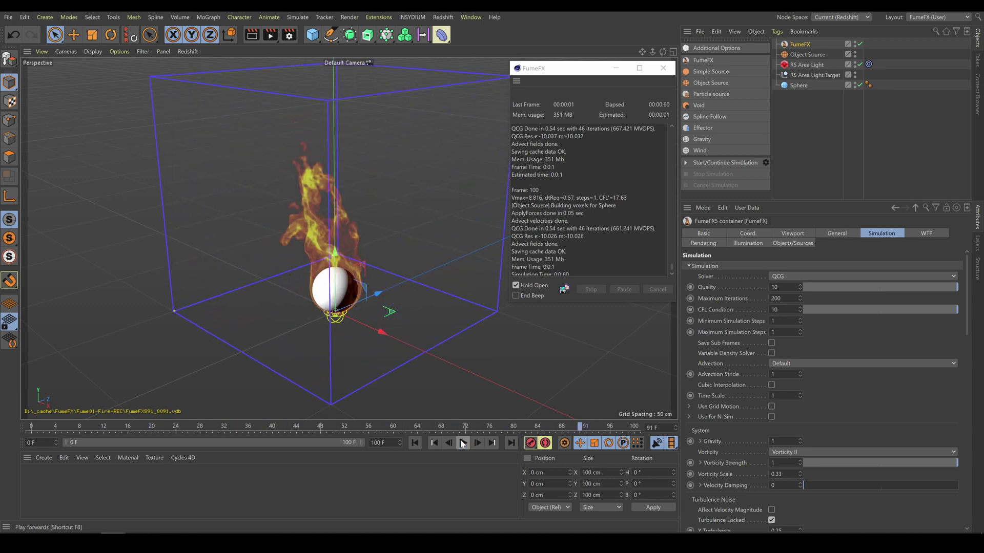
drag(420, 426, 32, 426)
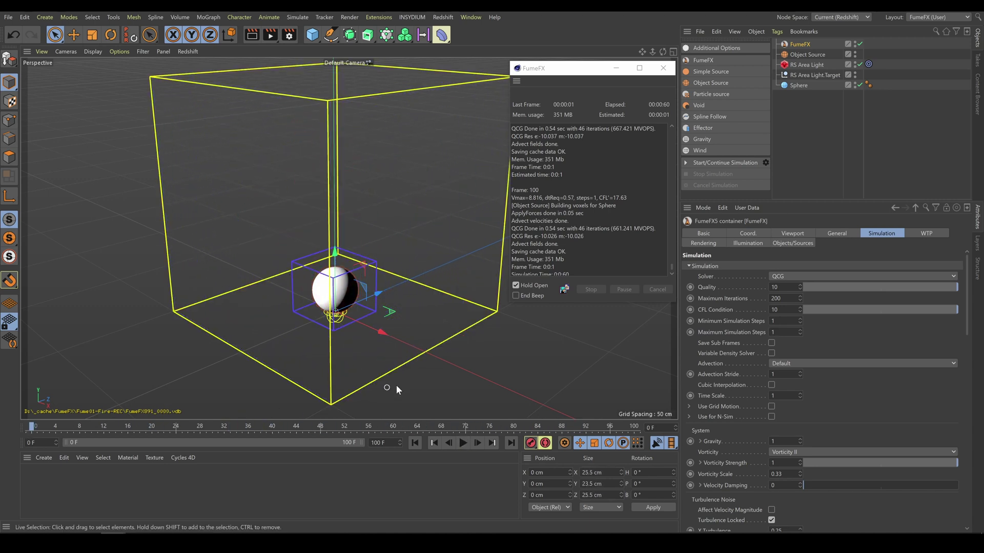
Set grid Spacing to 0.3 cm, re-simulate, and close the simulation log
click(844, 234)
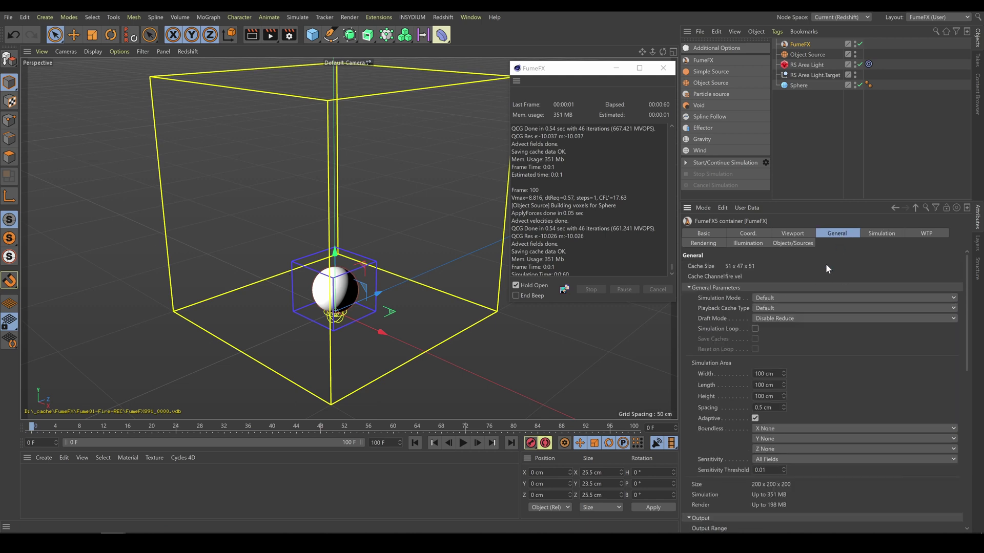
key(Delete)
text(3)
key(Return)
click(720, 162)
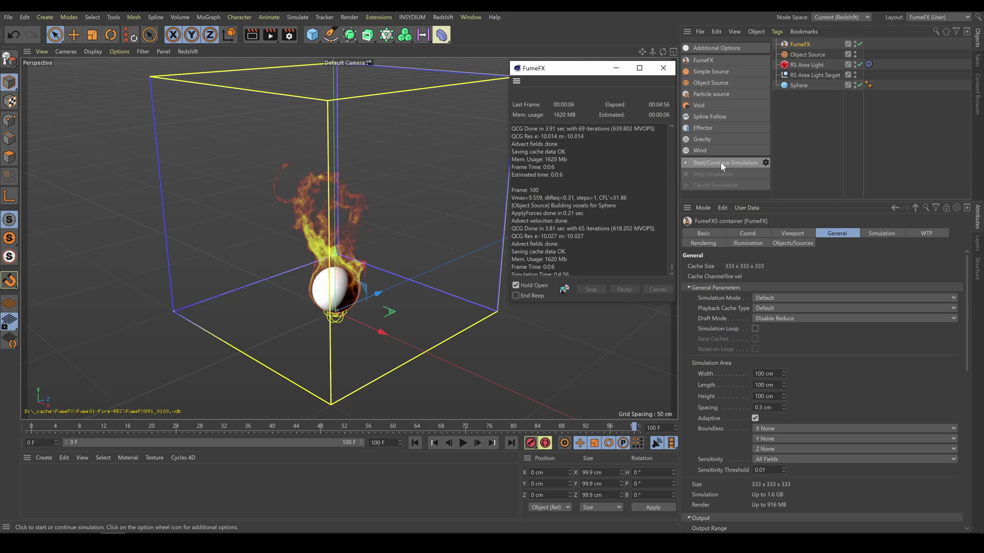
click(664, 68)
Inspect the fire at frames 62, 5 and 58, then switch to the Redshift layout
click(404, 426)
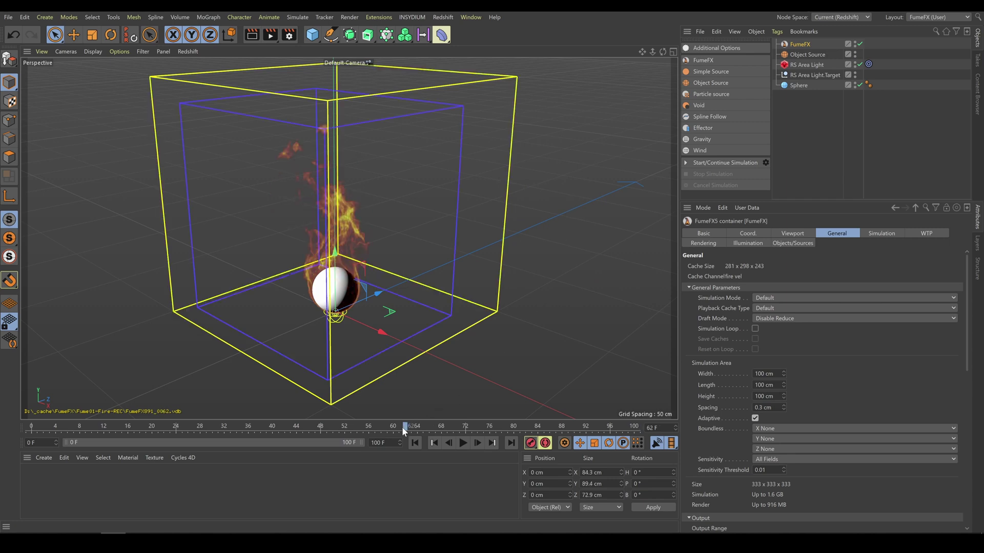
click(192, 423)
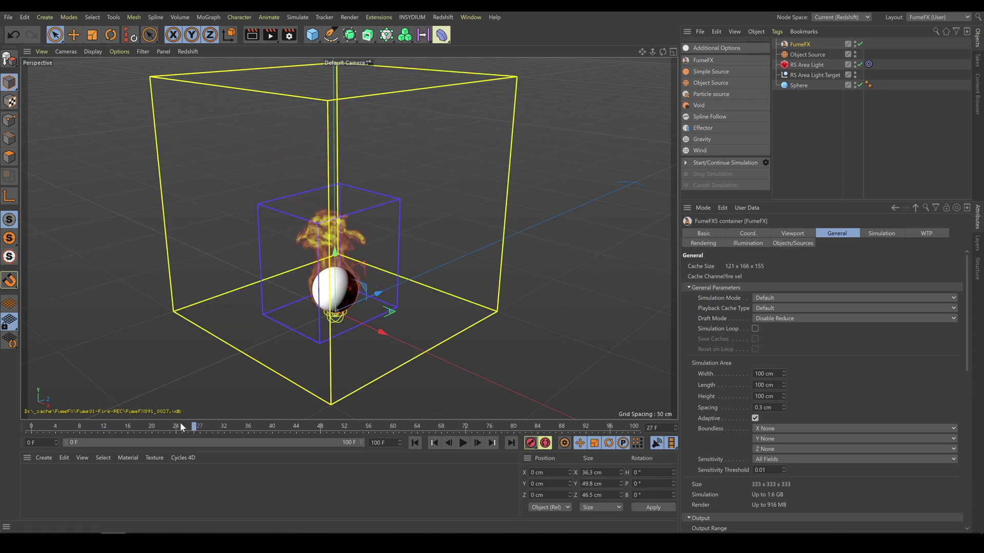
click(61, 427)
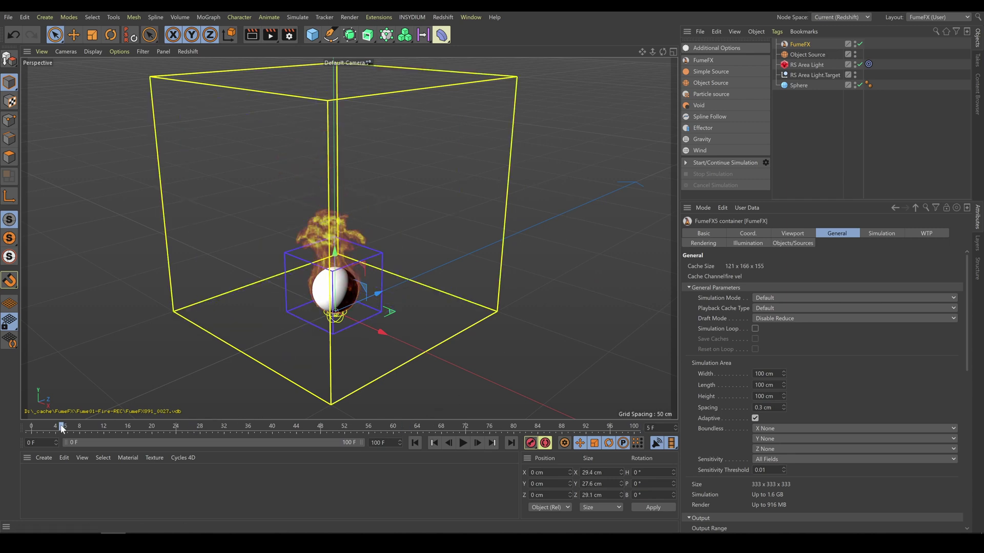
click(381, 426)
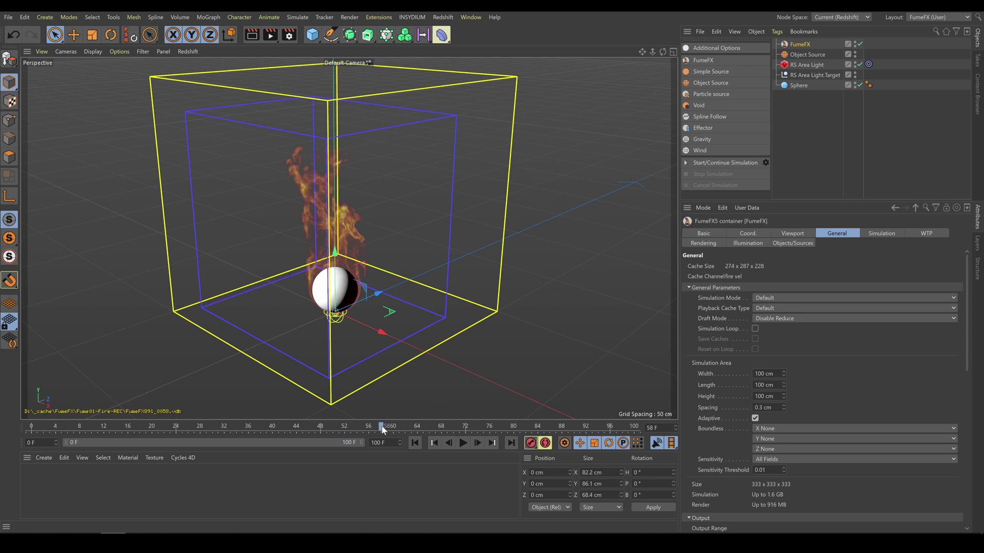
click(939, 14)
Switch to the Redshift layout and show the RS Area Light's Details, including its 0.537 Volume contribution
click(918, 108)
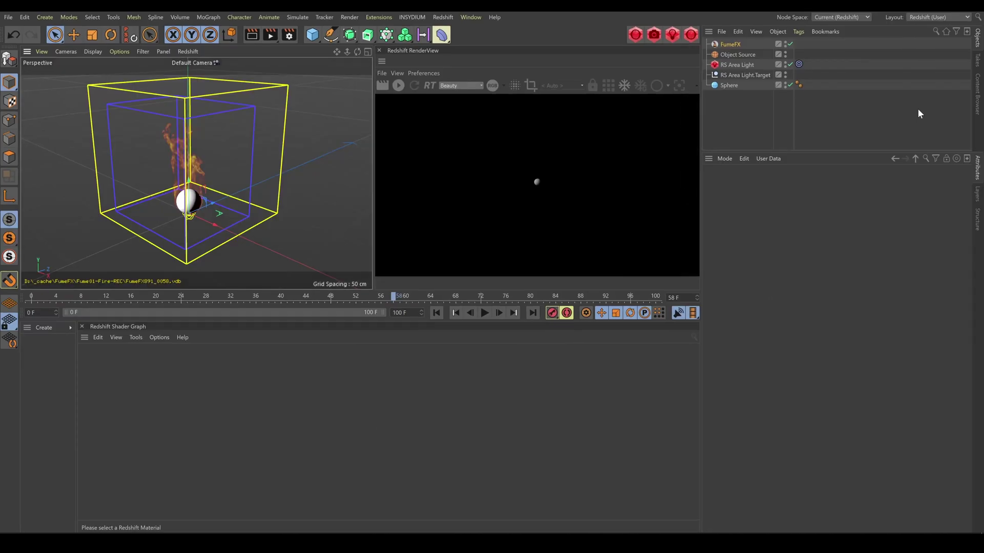
click(736, 65)
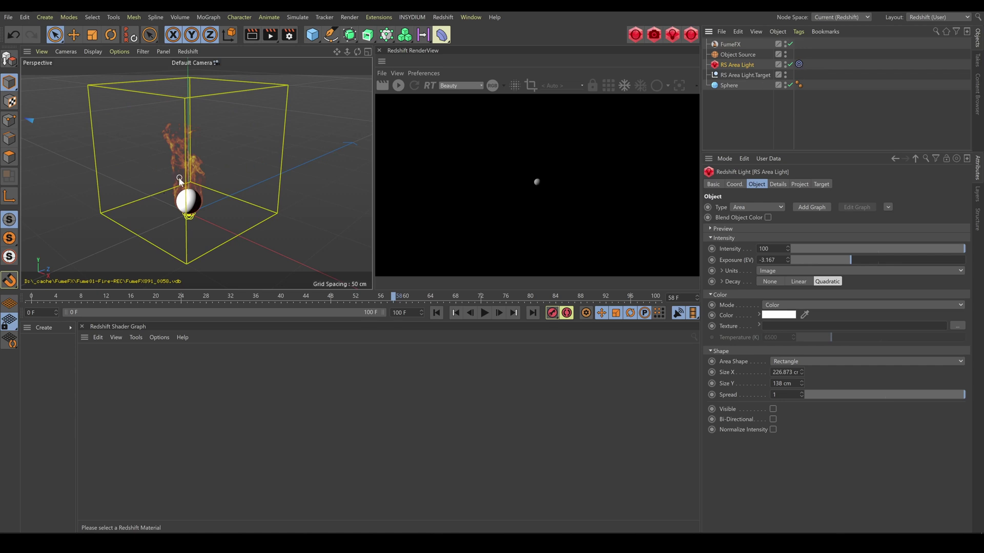
click(778, 184)
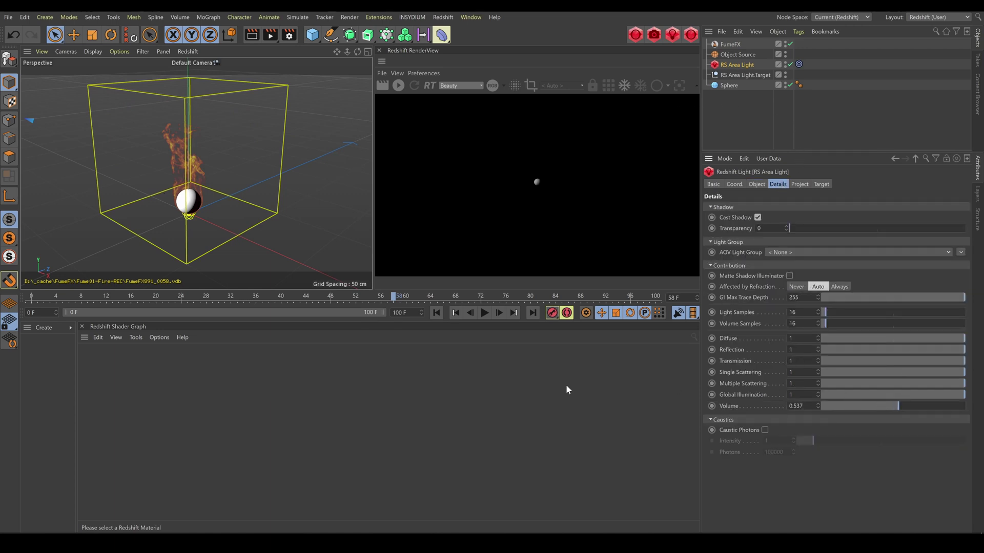
Create an RS Volume material, drag it onto the FumeFX container, and frame its shader graph
click(35, 332)
mouse_move(61, 382)
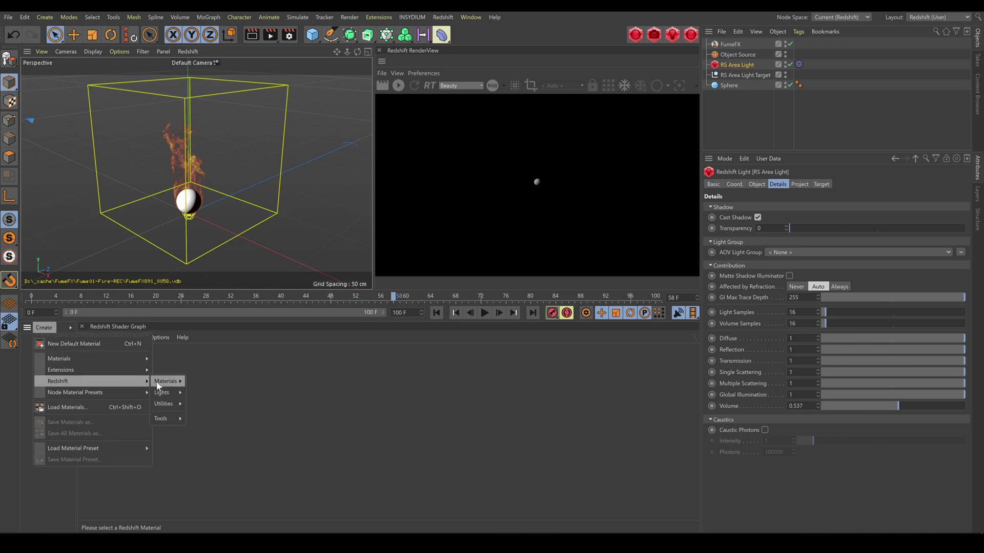
mouse_move(165, 381)
click(206, 505)
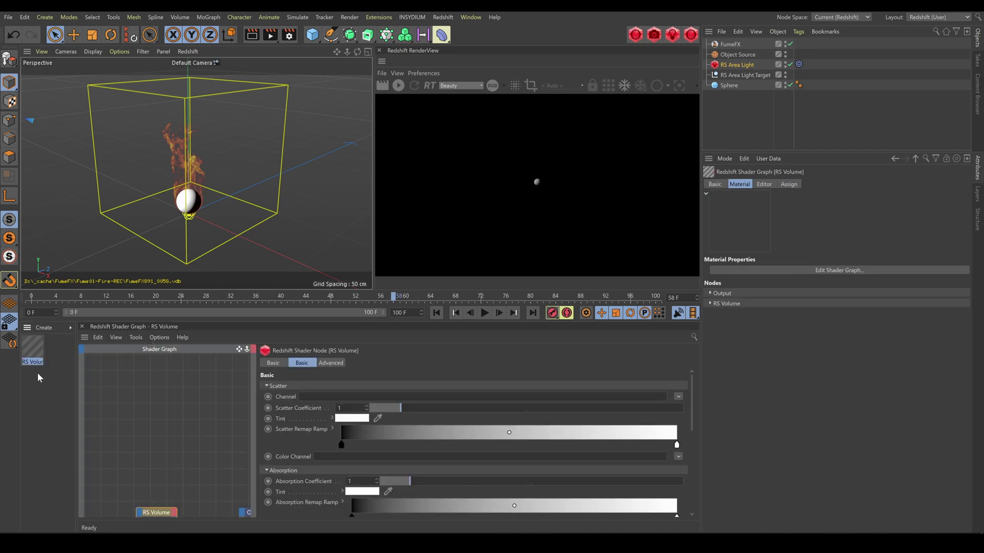
drag(34, 350, 733, 47)
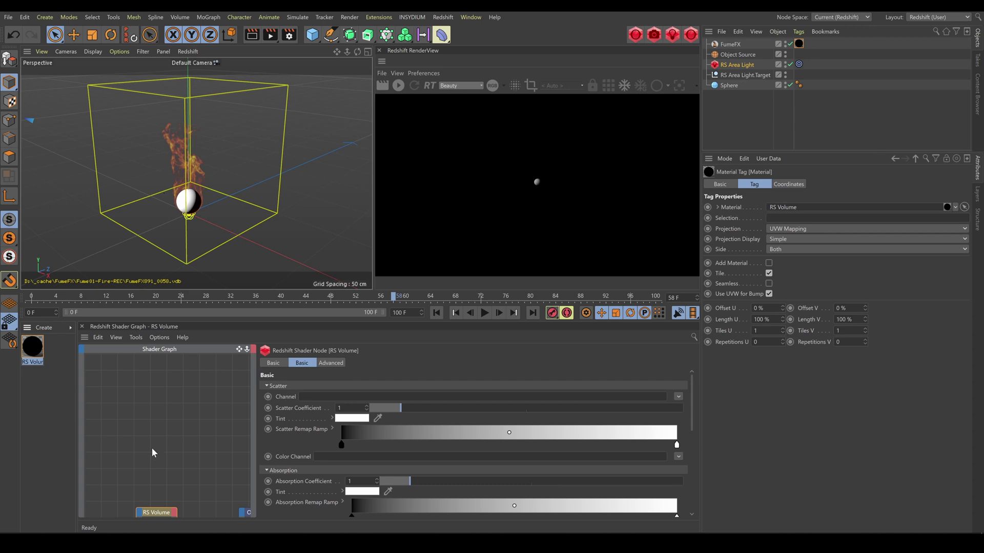
key(h)
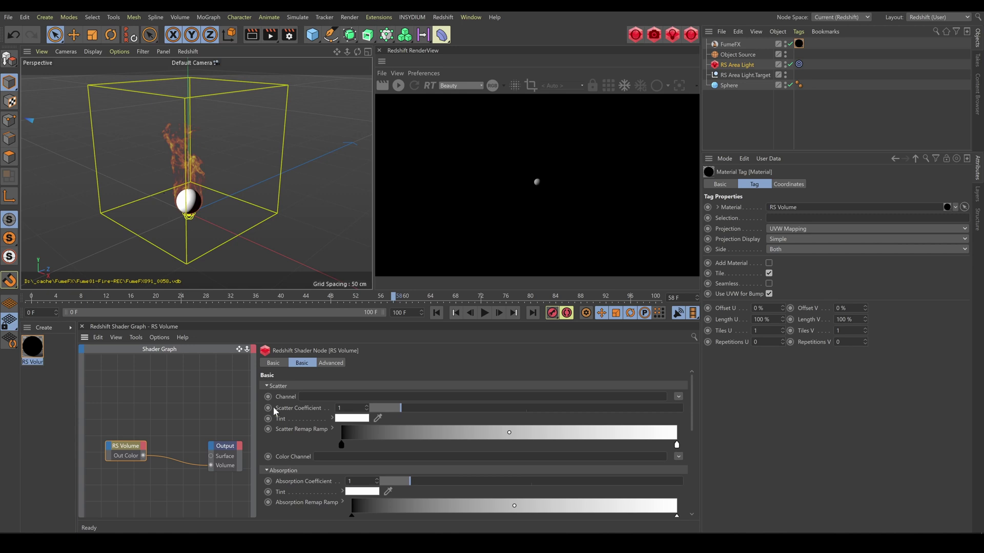
Set the RS Volume Scatter channel to FumeFX Fire and start the interactive Redshift render
click(679, 397)
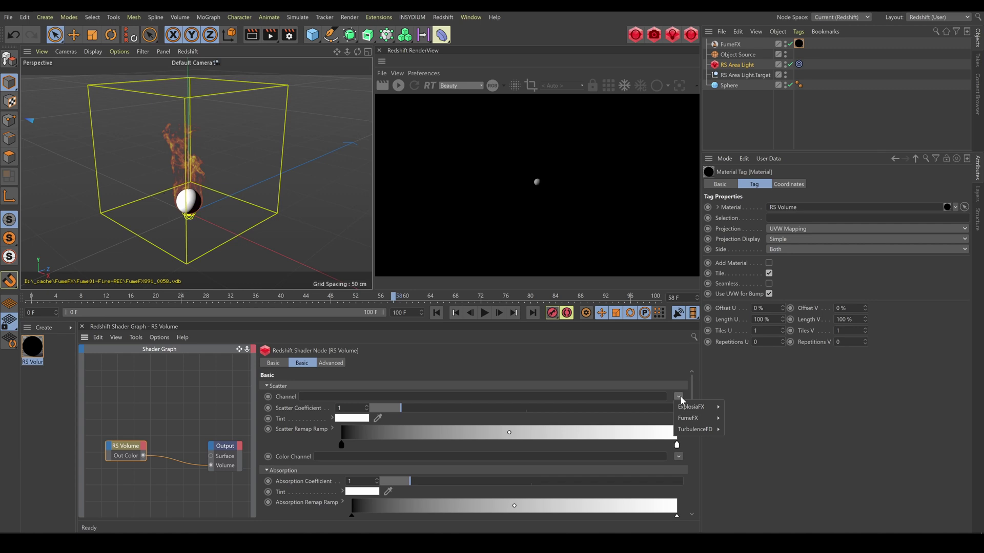
mouse_move(692, 421)
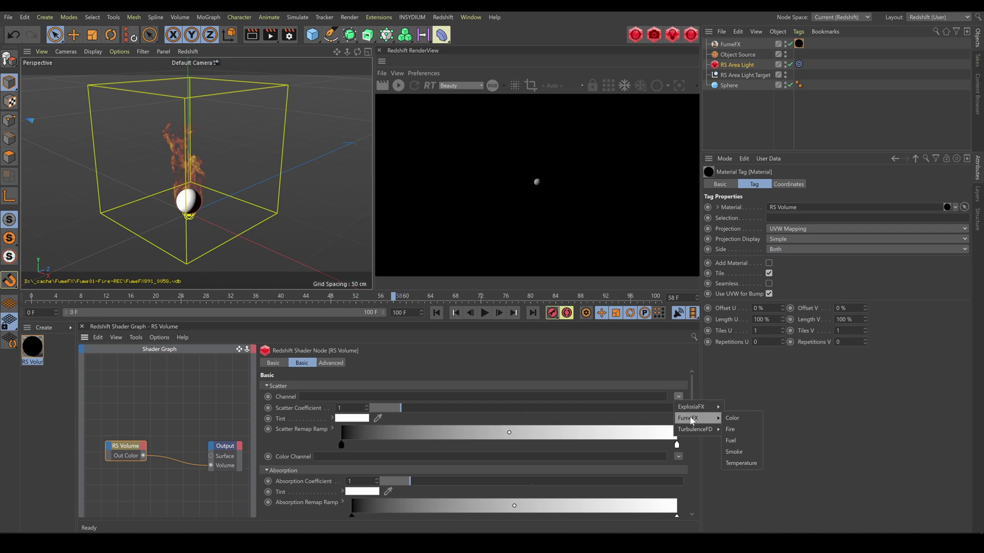
click(739, 433)
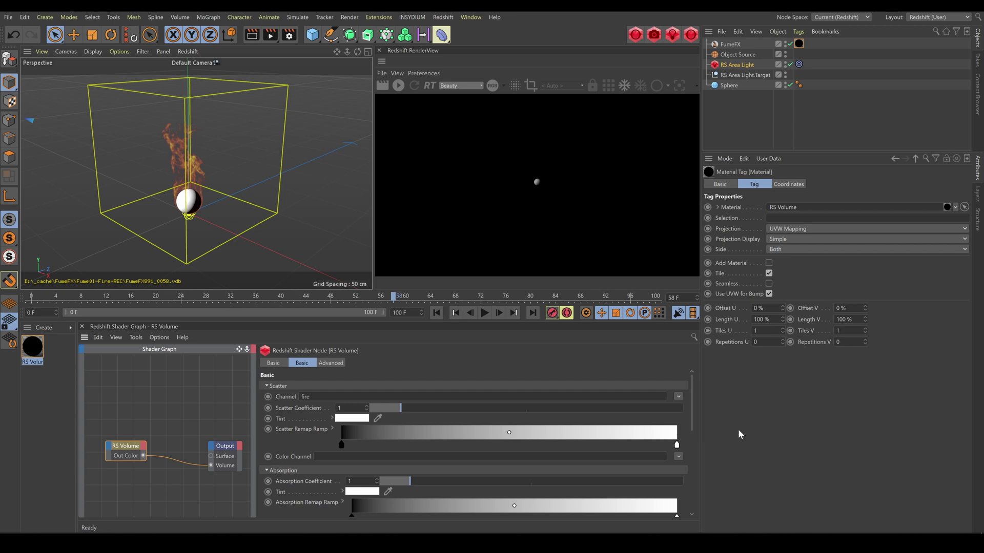
click(399, 86)
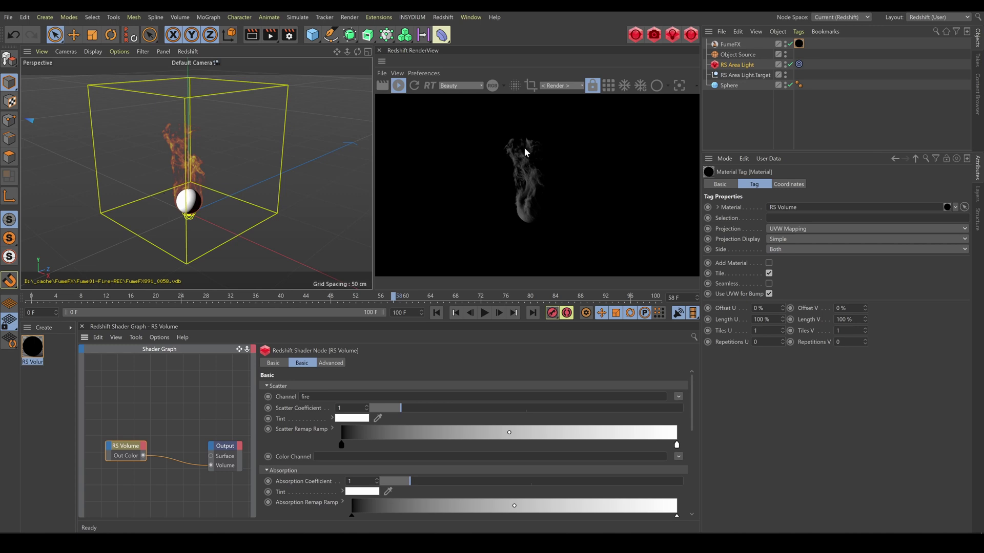
Lower the RS Volume's density remap New Max to 0 in the Advanced settings
click(330, 364)
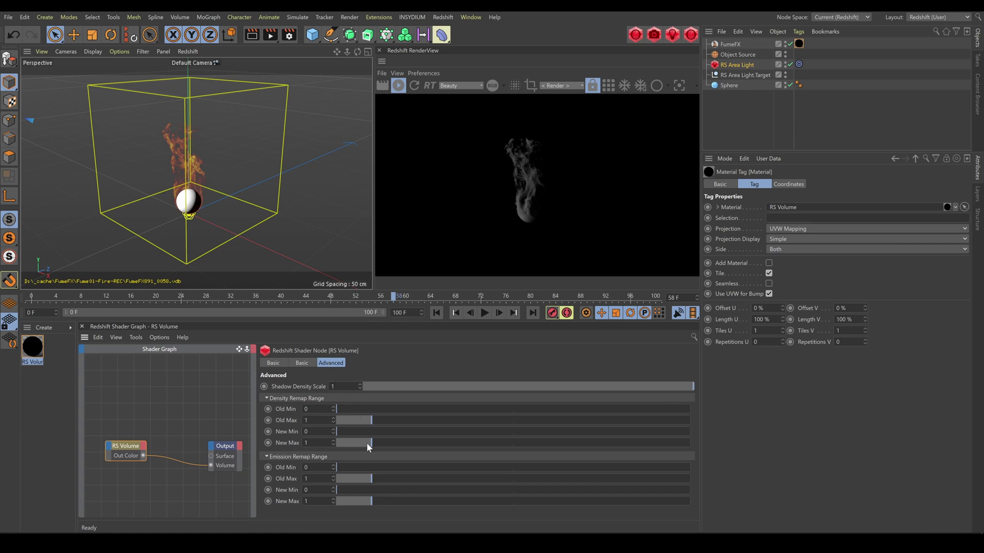
drag(368, 443, 321, 448)
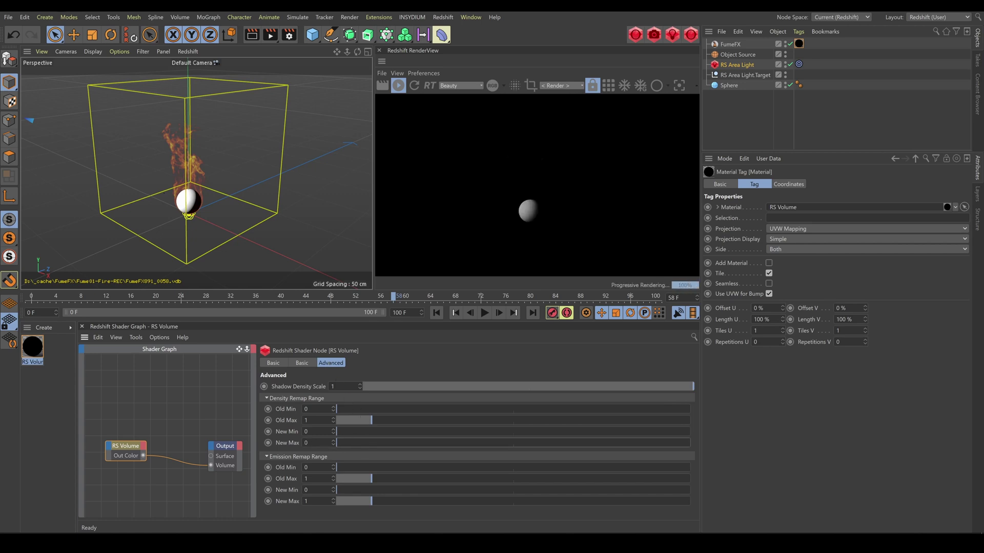
click(302, 363)
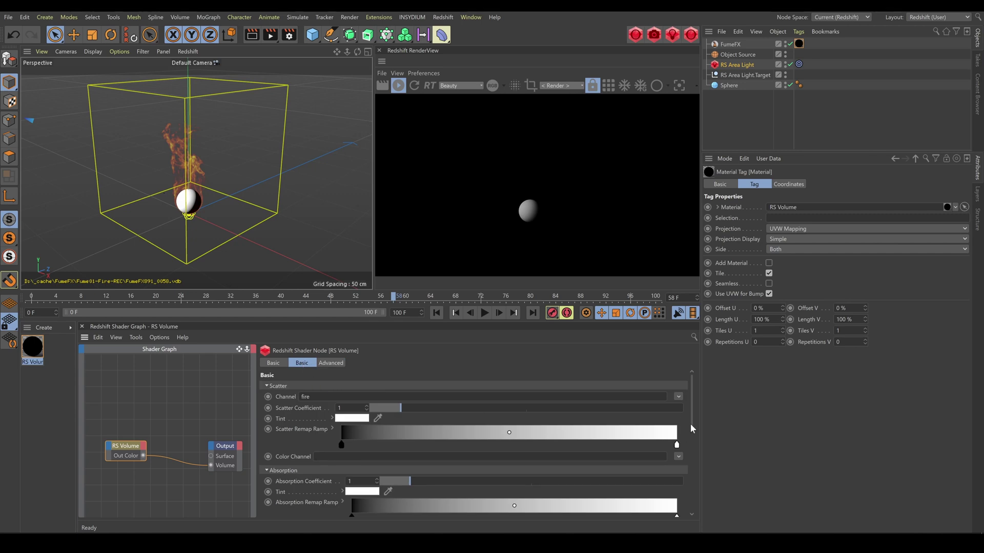
Set the RS Volume Emission channel to FumeFX Fire
drag(693, 428, 701, 487)
click(678, 388)
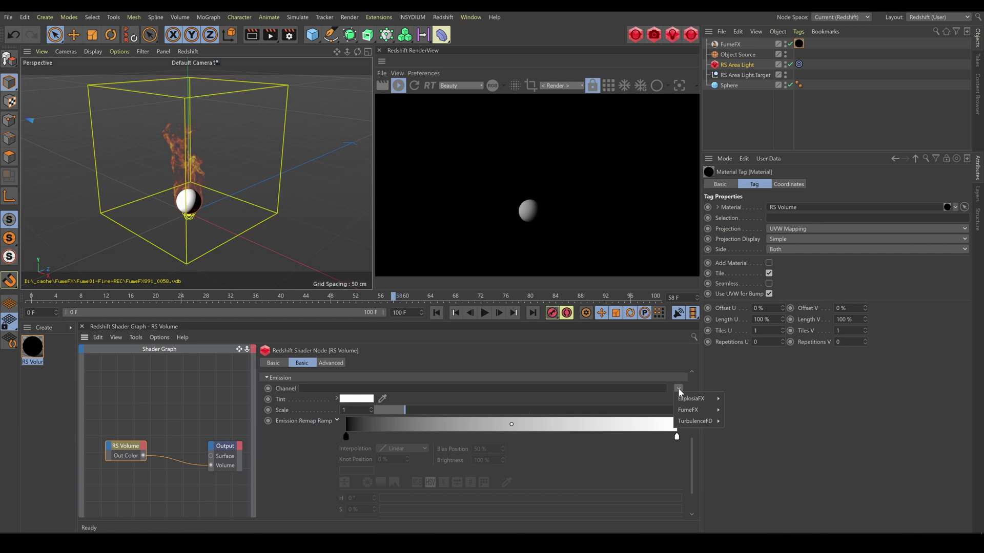
mouse_move(690, 410)
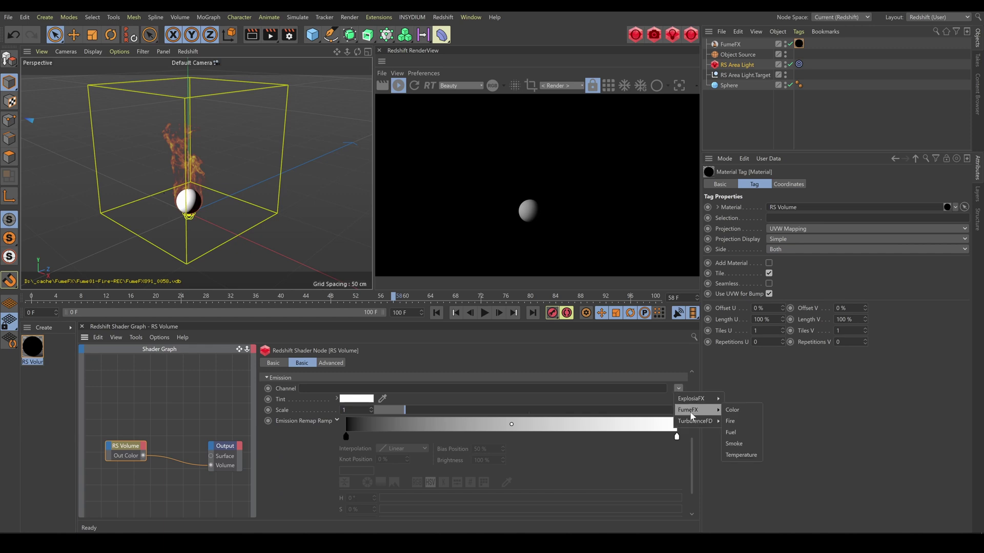
click(733, 421)
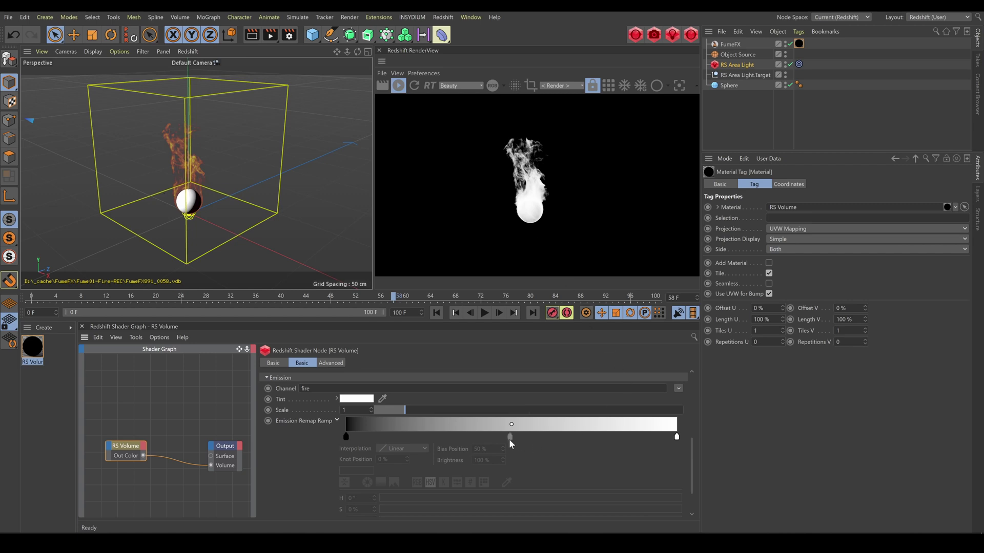
Add a knot to the Emission Remap Ramp and set the end knot's V to 0% for black
click(511, 436)
click(511, 437)
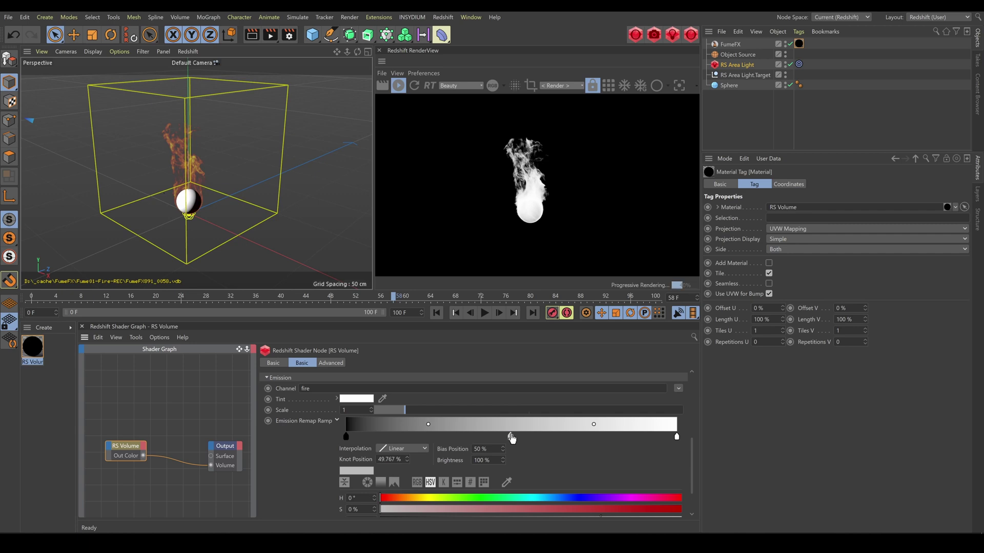
click(677, 436)
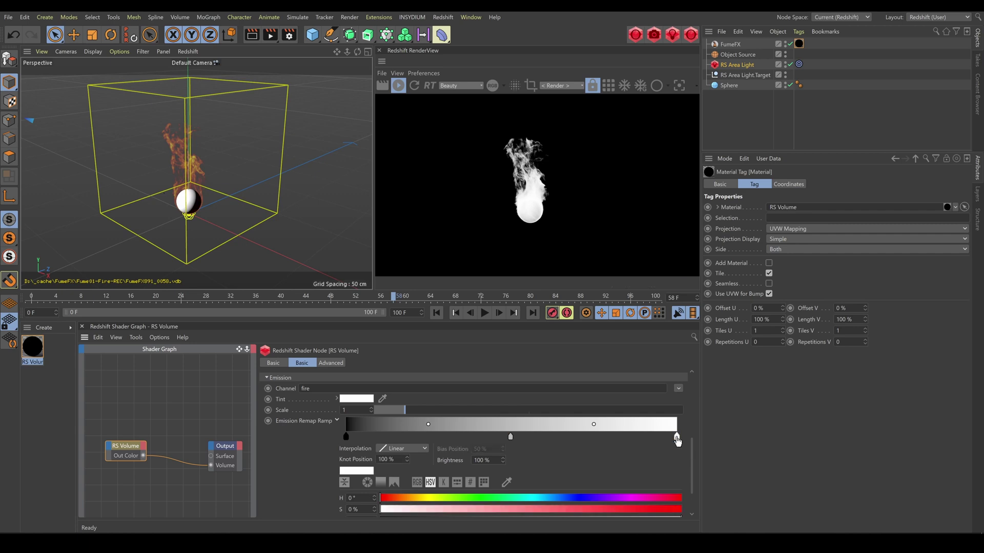
scroll(693, 461, down, 1)
scroll(695, 470, down, 1)
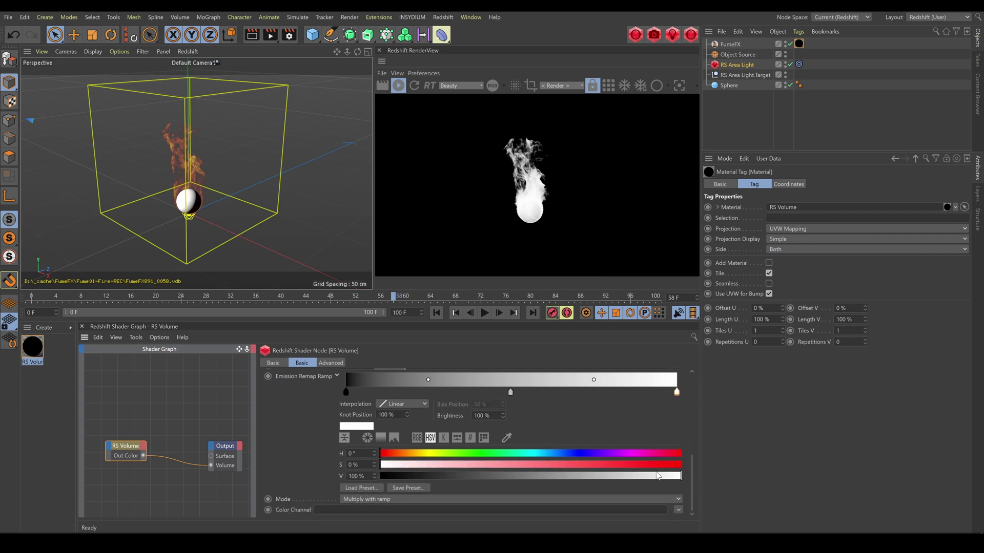
drag(658, 477, 362, 477)
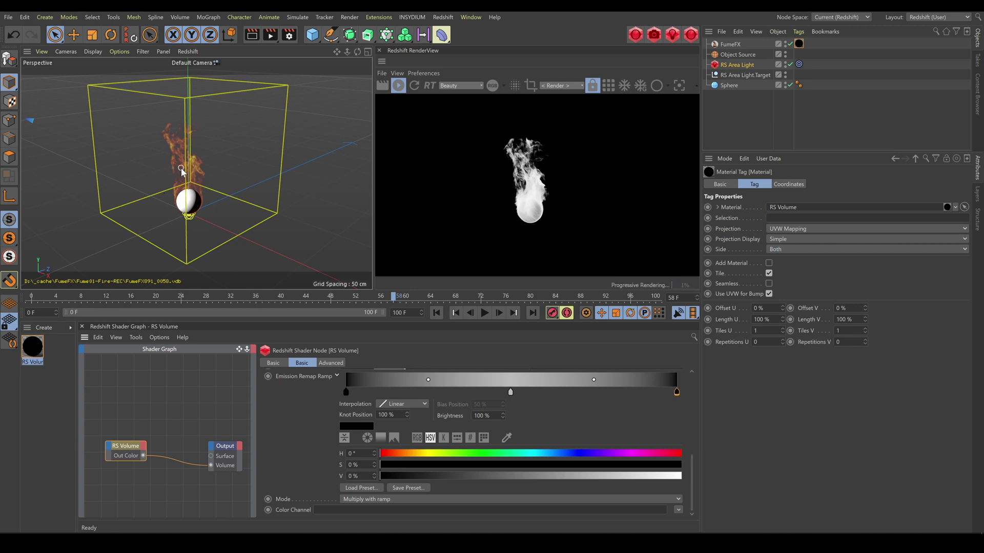
scroll(183, 169, up, 2)
scroll(182, 149, up, 1)
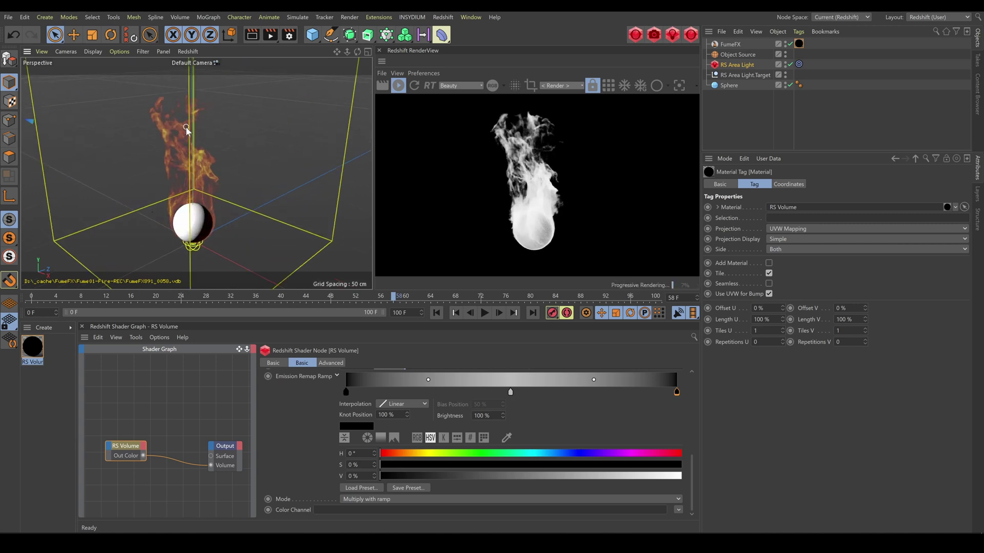
scroll(185, 127, up, 1)
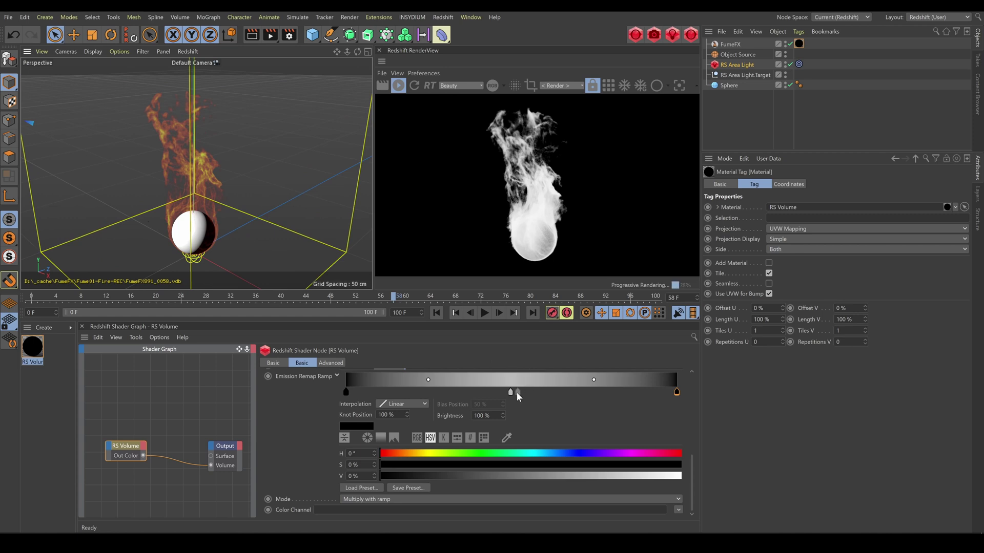
Colour the middle ramp knot orange at 70% saturation and reposition the knots along the ramp
drag(511, 396, 443, 399)
mouse_move(385, 455)
mouse_down()
mouse_move(654, 476)
mouse_move(616, 477)
mouse_move(629, 476)
mouse_up()
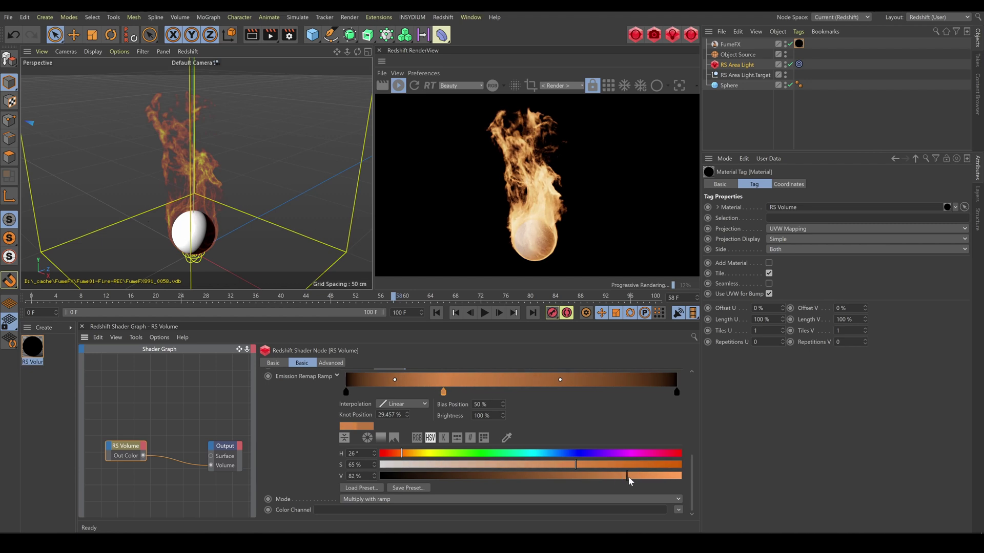
mouse_move(443, 393)
mouse_down()
mouse_move(377, 395)
mouse_move(579, 397)
mouse_move(451, 396)
mouse_up()
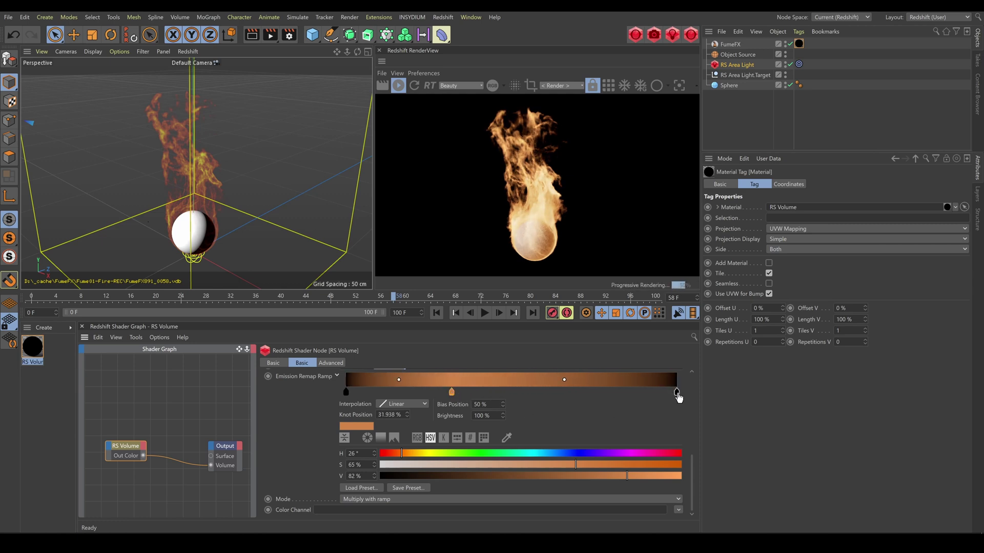
drag(676, 395, 656, 394)
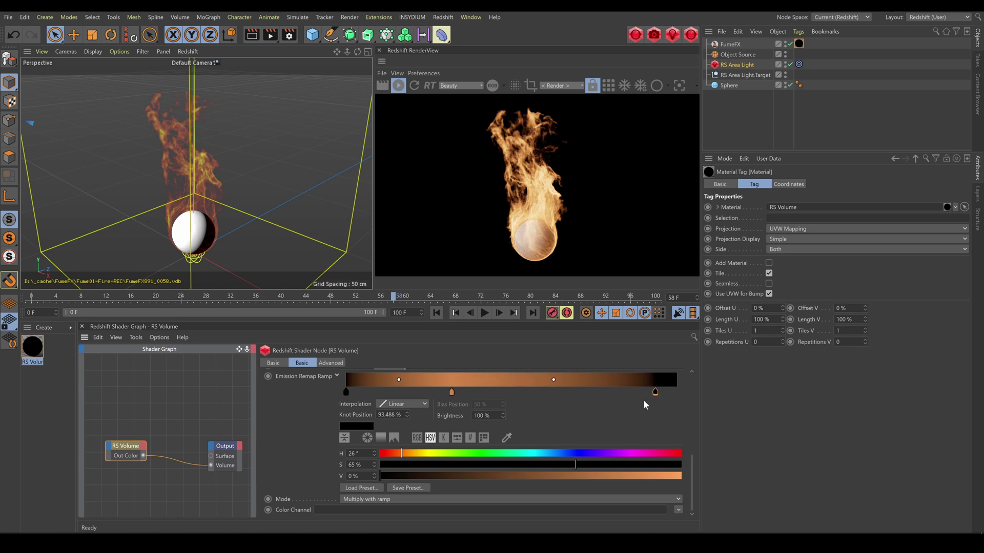
drag(454, 396, 407, 396)
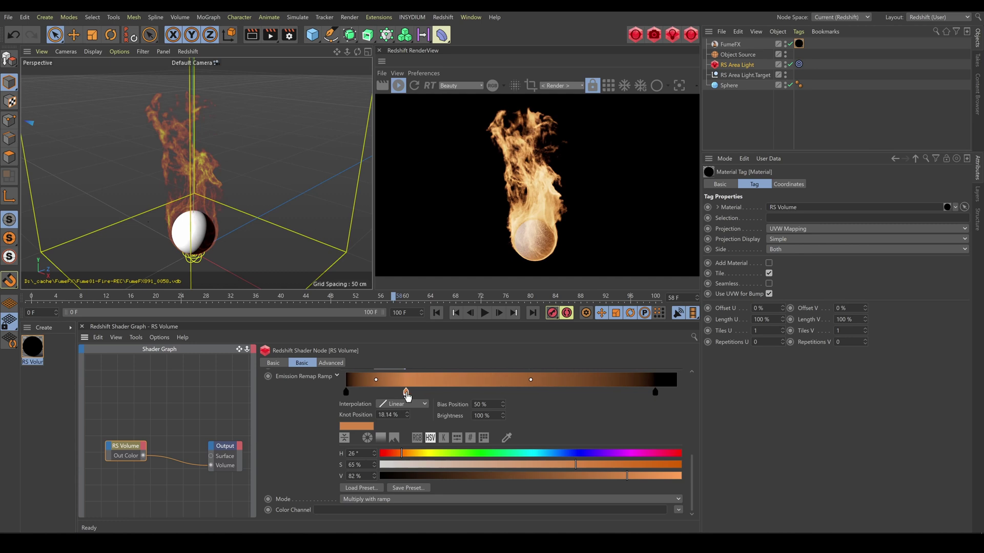
drag(575, 465, 598, 466)
Add a dark red ramp knot near 9.8% (H 15°, S 78%, V 44%) and scrub to frame 66
drag(408, 392, 417, 393)
click(378, 393)
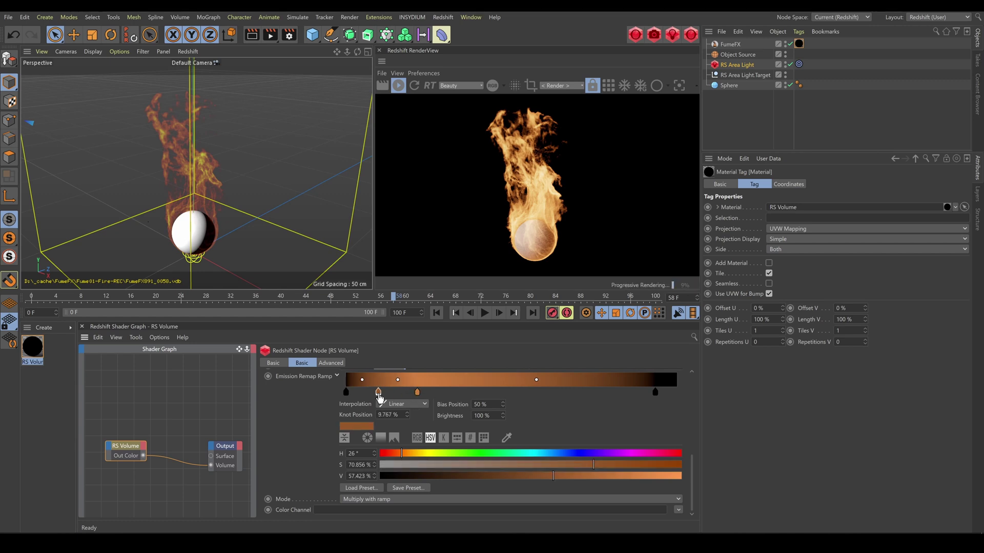
drag(399, 453, 393, 454)
drag(612, 463, 614, 463)
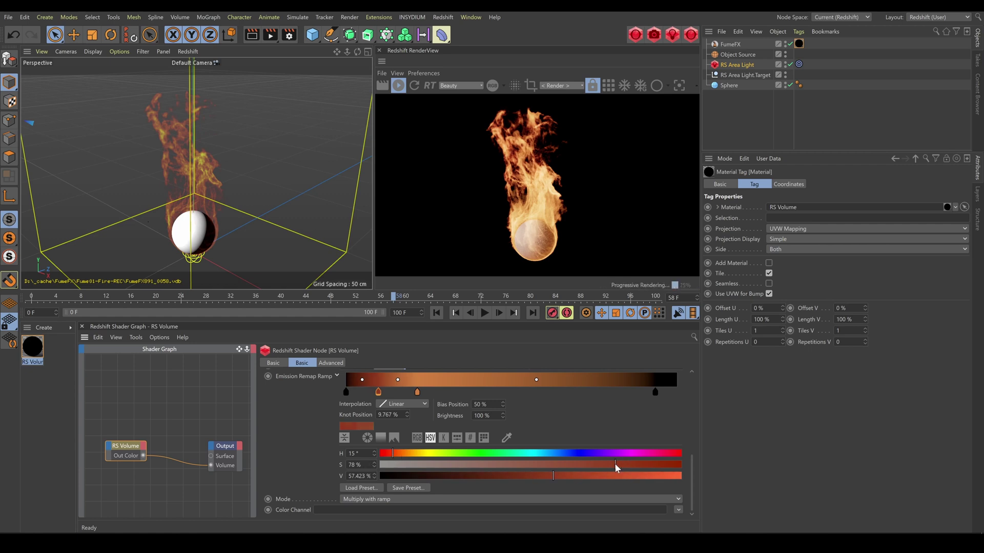
click(500, 475)
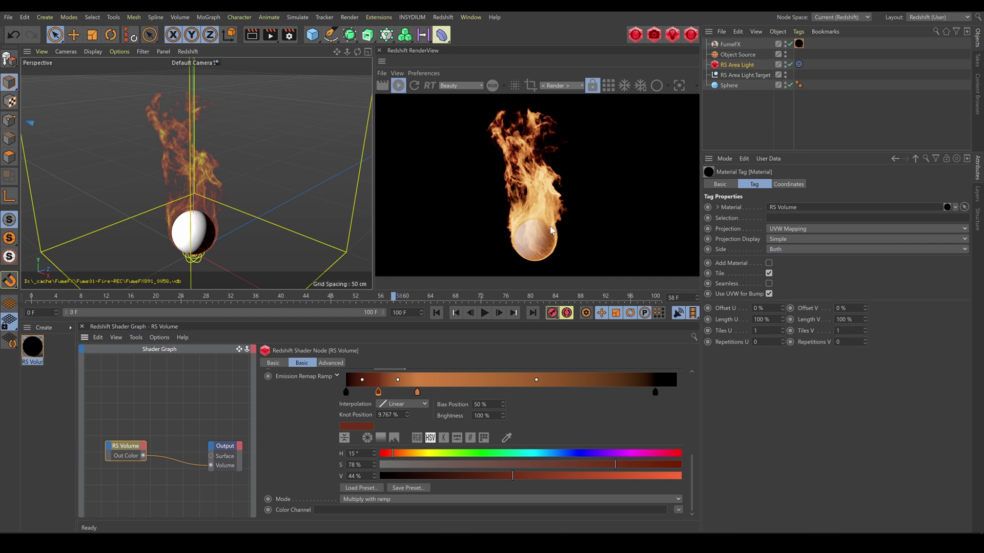
click(232, 297)
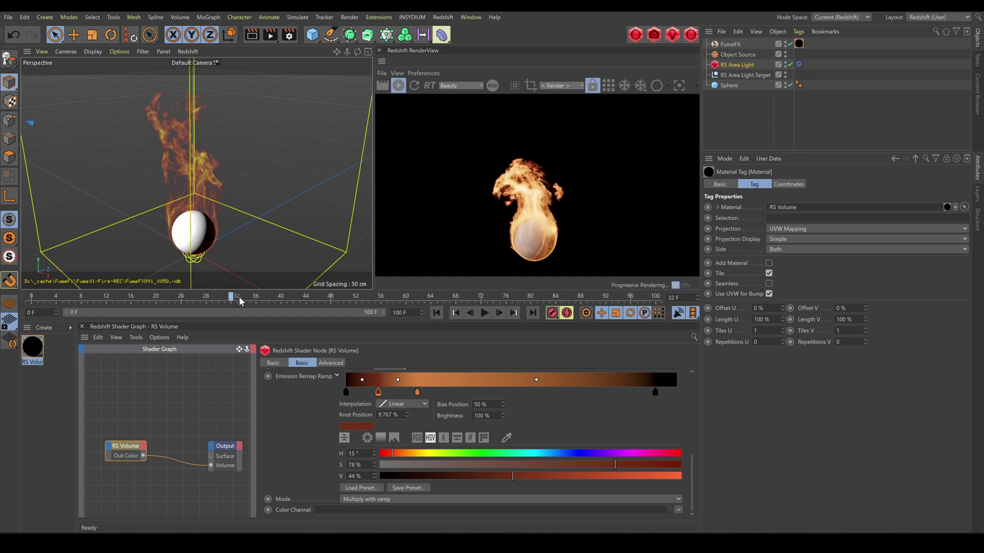
drag(239, 297, 445, 312)
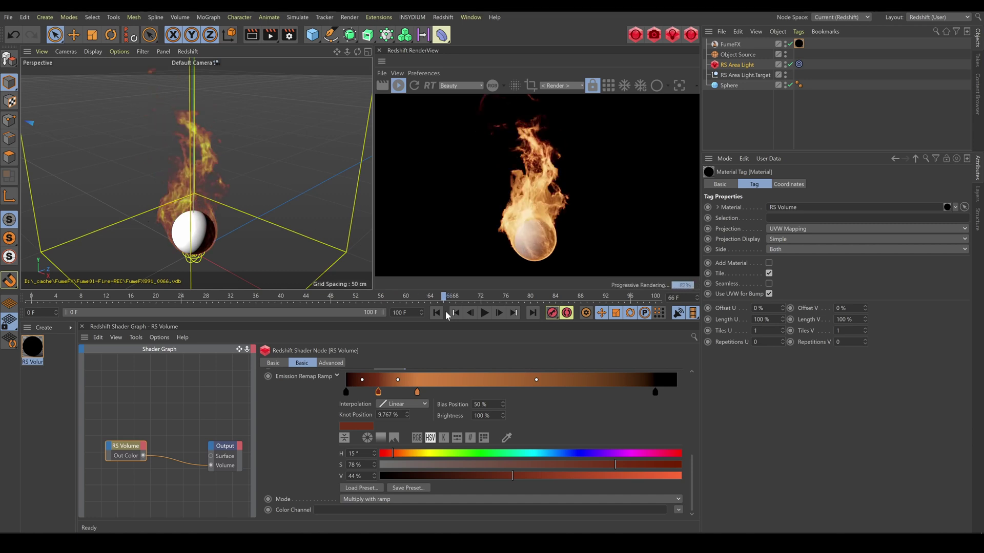
Try emission remap New Max values of 3.89, 1.92 and 0.14 before settling on 0.63
click(331, 363)
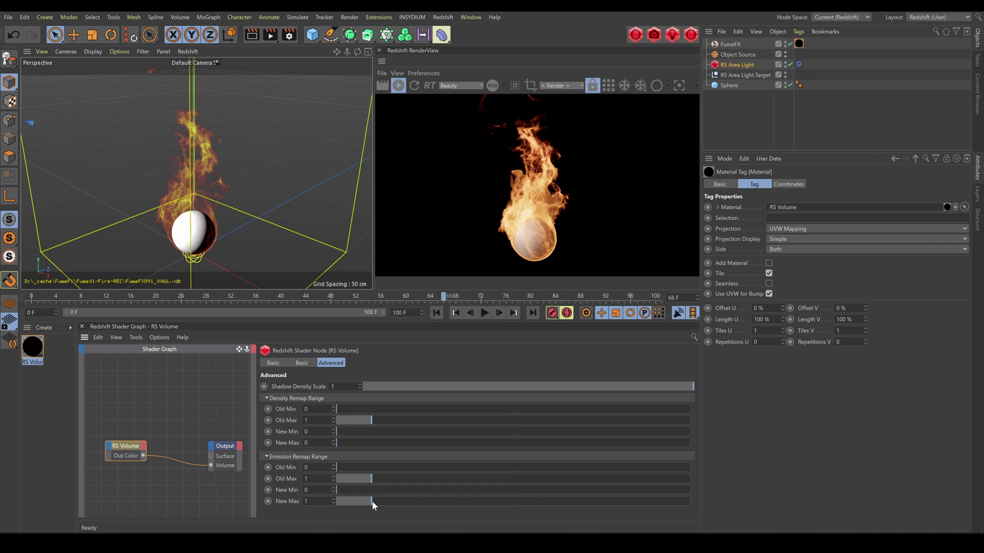
drag(380, 500, 473, 506)
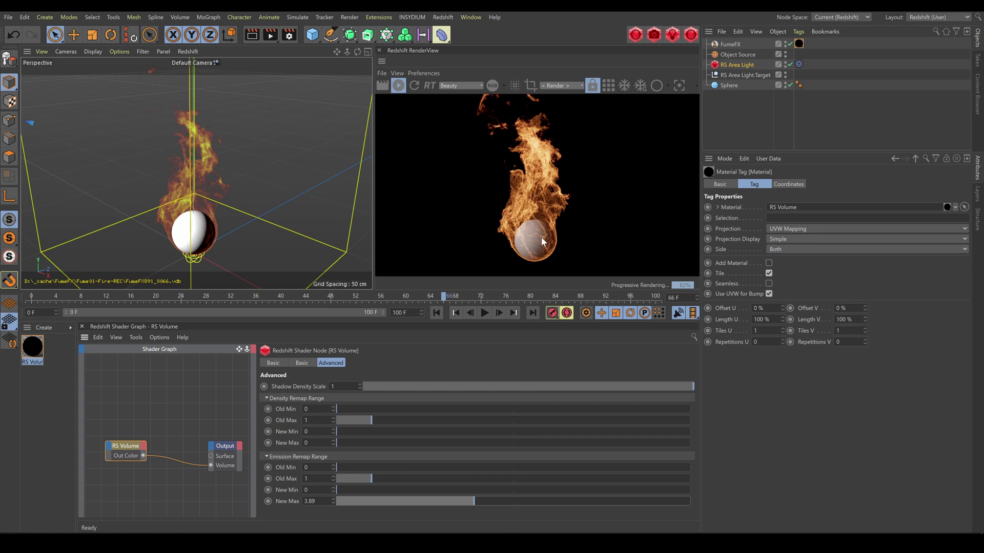
drag(473, 501, 353, 501)
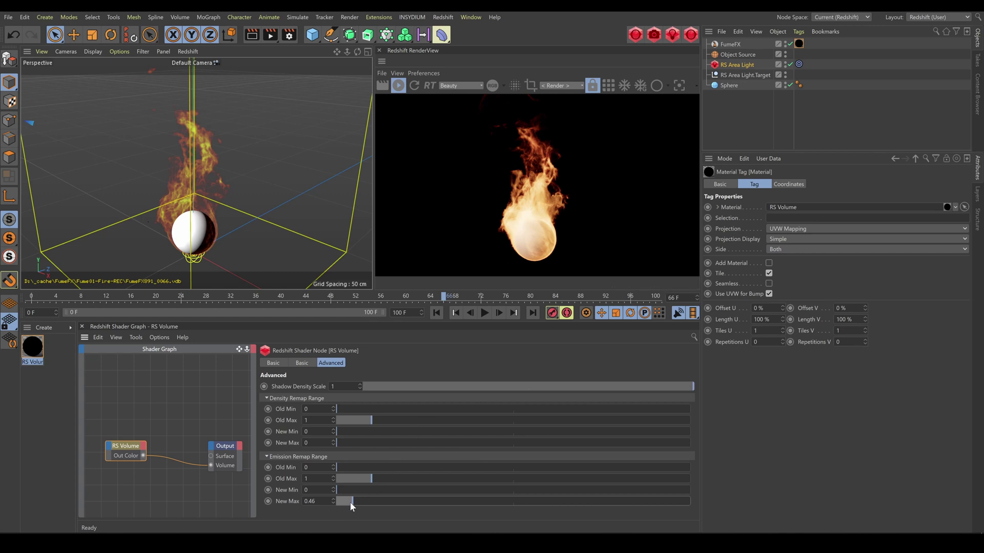
drag(348, 503, 345, 503)
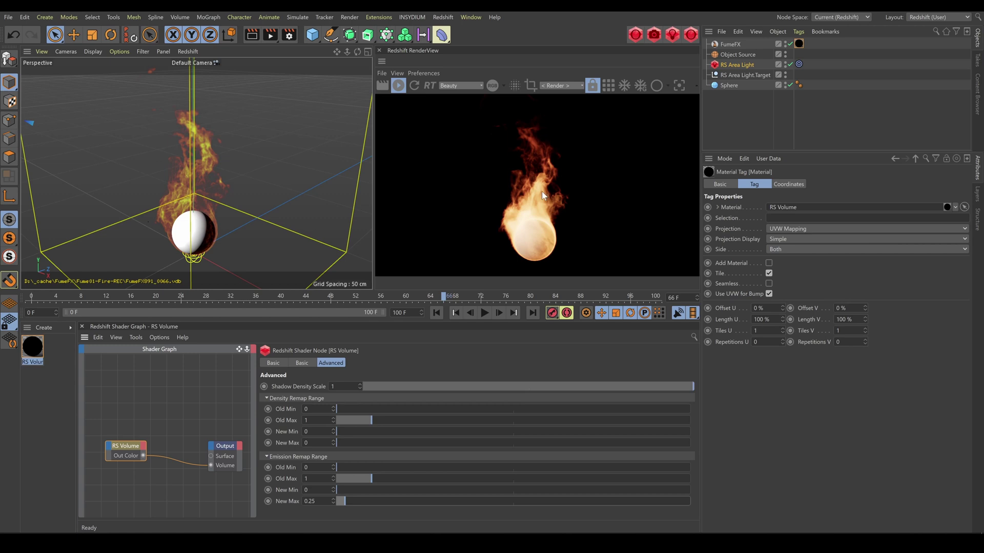
mouse_move(352, 500)
mouse_down()
mouse_move(384, 503)
mouse_move(365, 500)
mouse_up()
Adjust the emission scale and reposition and re-tone the dark red ramp knot
click(302, 362)
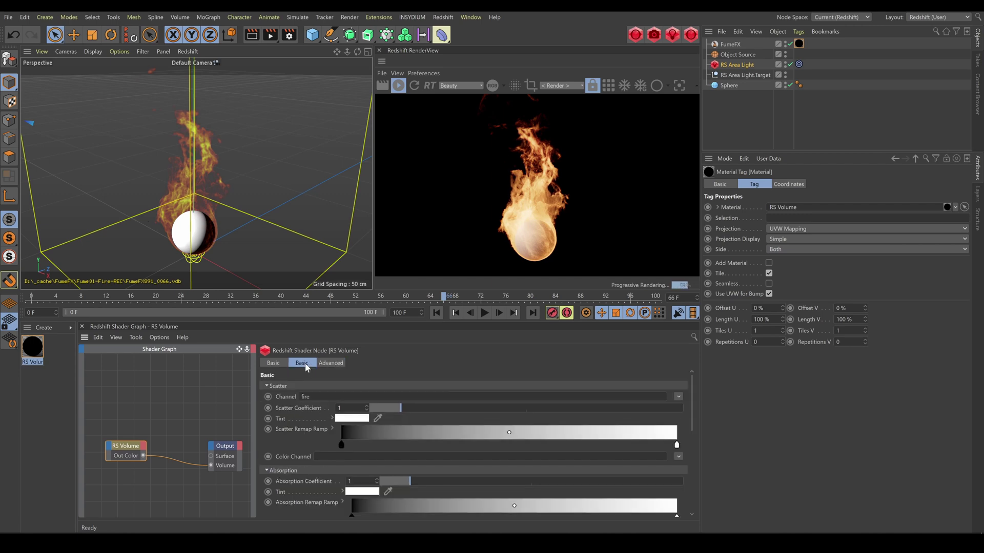
drag(693, 411, 693, 484)
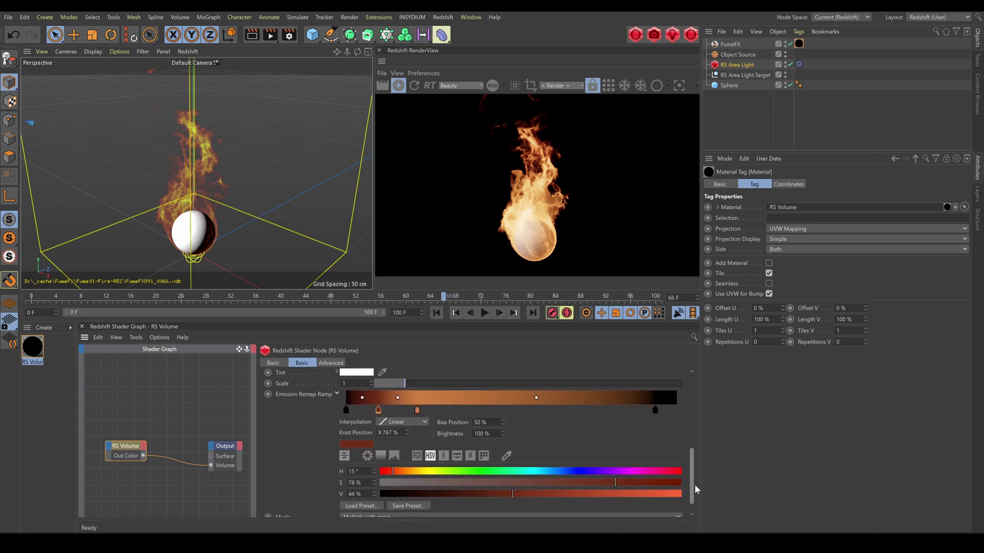
drag(401, 385, 372, 410)
click(393, 495)
drag(394, 495, 558, 496)
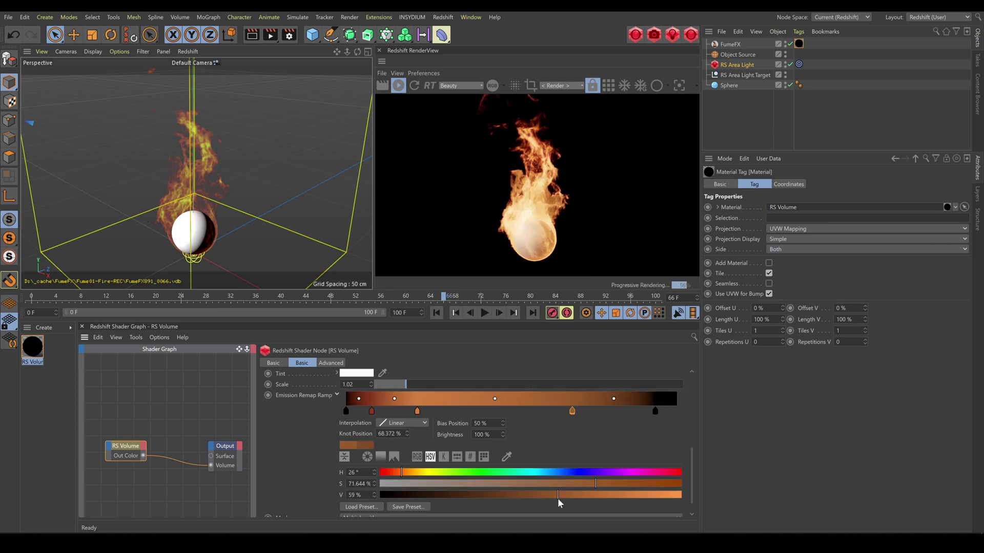
Add an orange knot at about 43% with hue 31°, and darken a stop to red-brown
click(573, 410)
click(488, 410)
drag(415, 471, 407, 475)
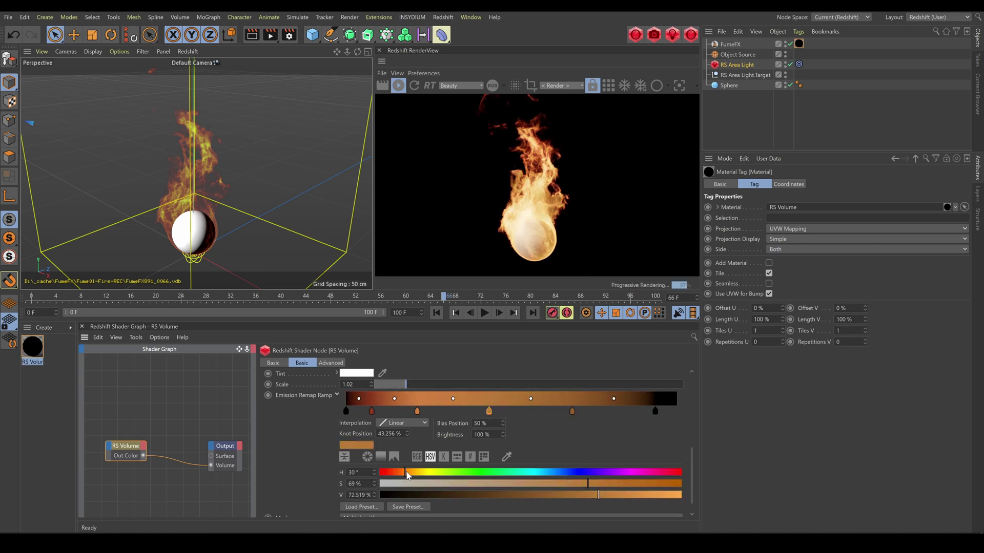
drag(125, 296, 330, 296)
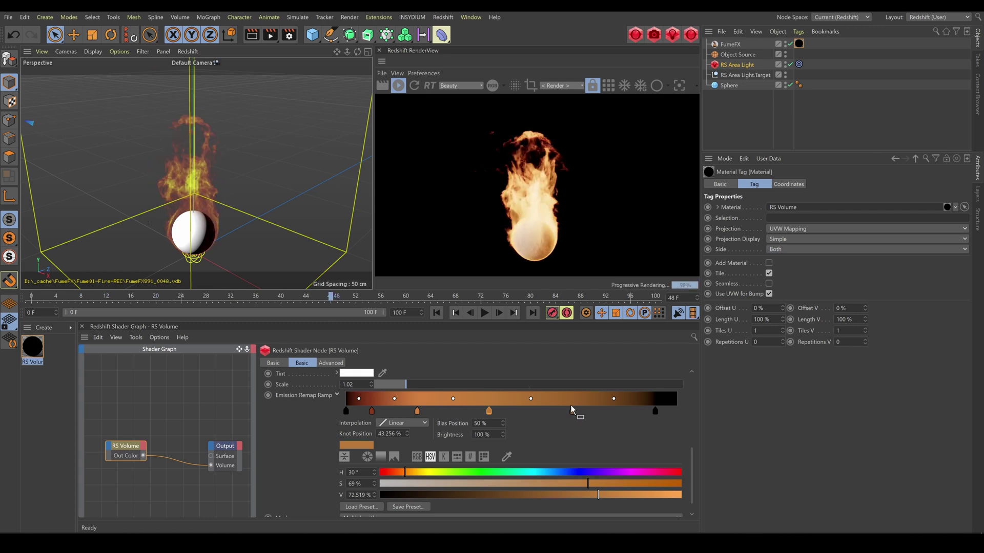
drag(598, 495, 523, 495)
click(606, 483)
drag(405, 472, 400, 474)
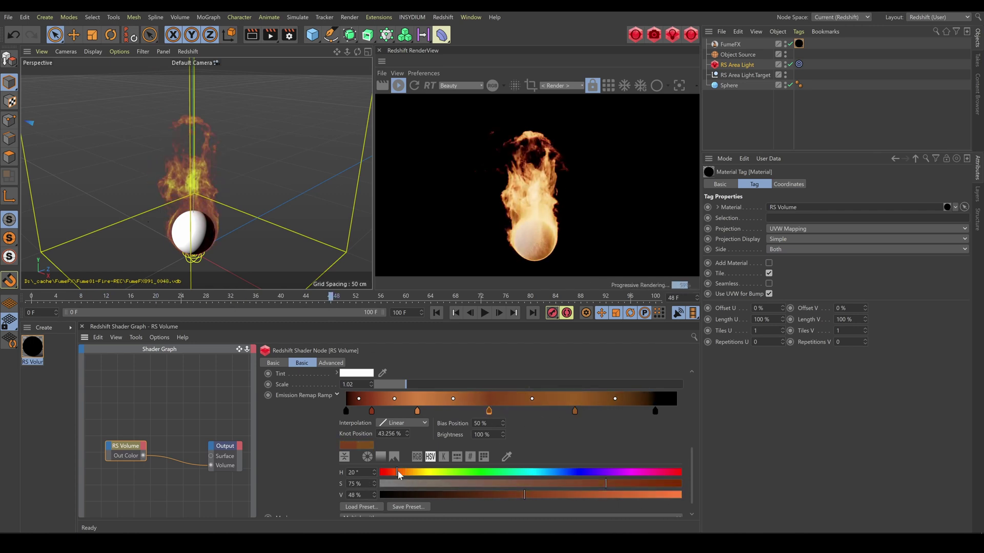
Reposition the first colour stops and the orange stop along the emission ramp
drag(417, 411, 426, 410)
drag(372, 411, 363, 411)
mouse_move(524, 495)
mouse_down()
mouse_move(487, 493)
mouse_move(576, 506)
mouse_move(543, 495)
mouse_up()
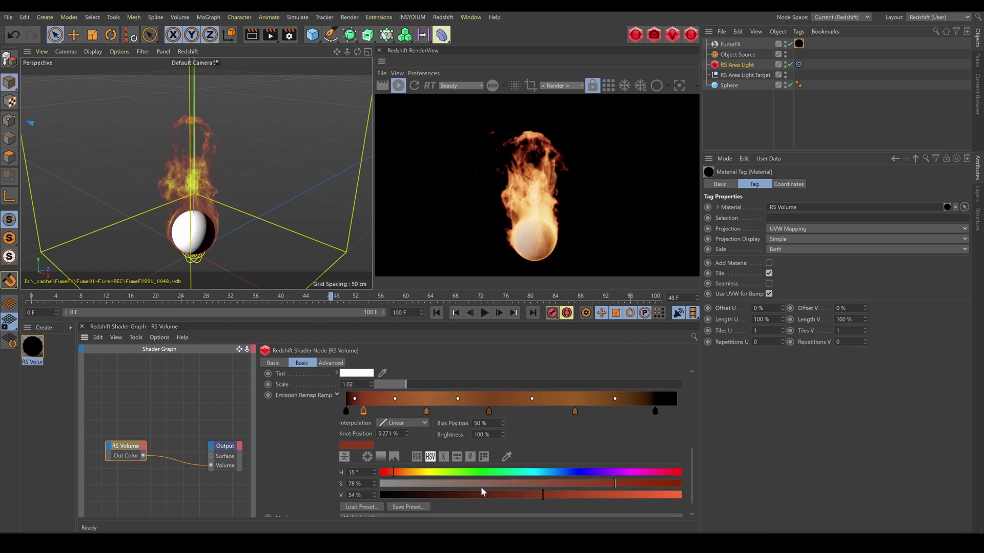
click(426, 410)
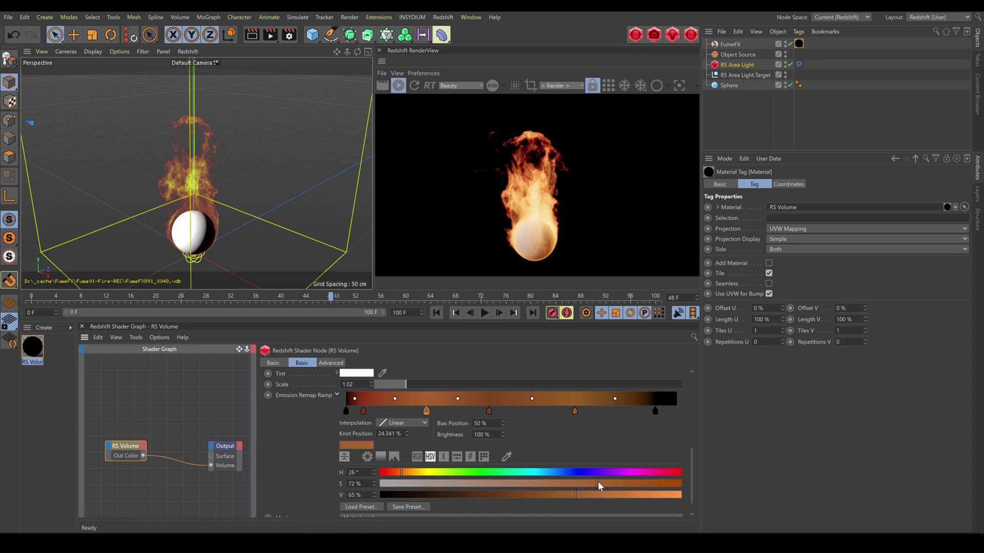
Raise the emission remap New Max to 4.28 in the Advanced settings
click(331, 363)
drag(346, 502, 488, 501)
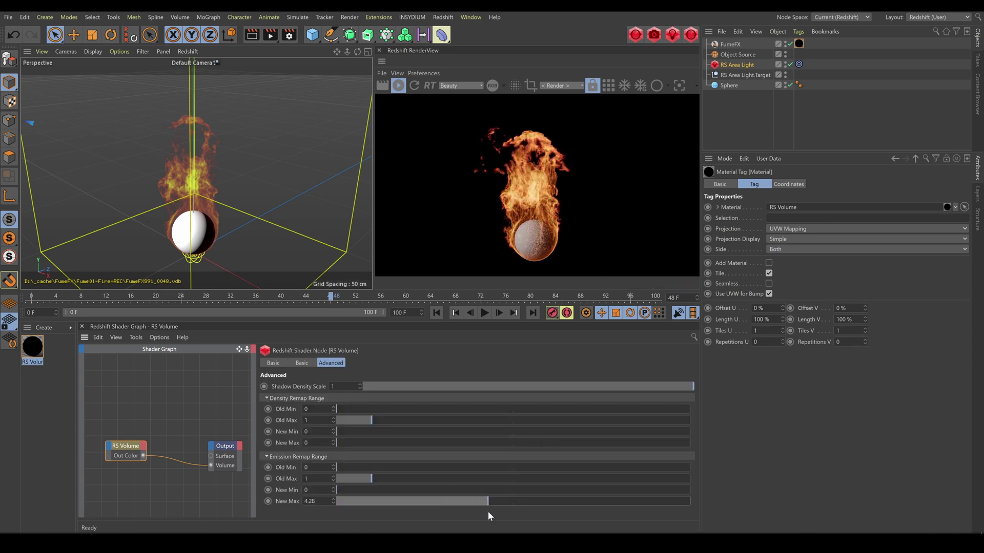
click(302, 363)
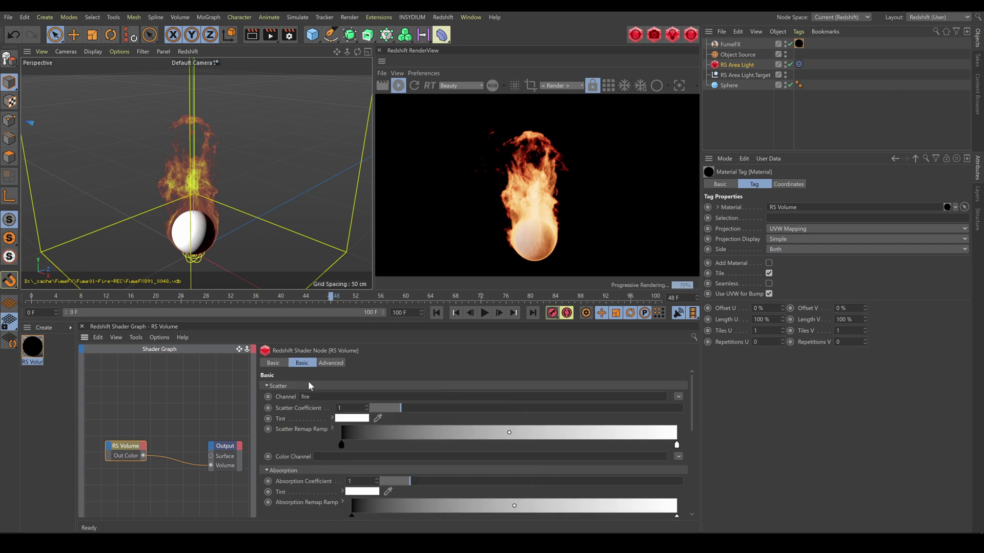
Compress the ramp stops toward the start, placing the red stop near 7% with 55% value
scroll(308, 385, down, 10)
scroll(693, 468, down, 2)
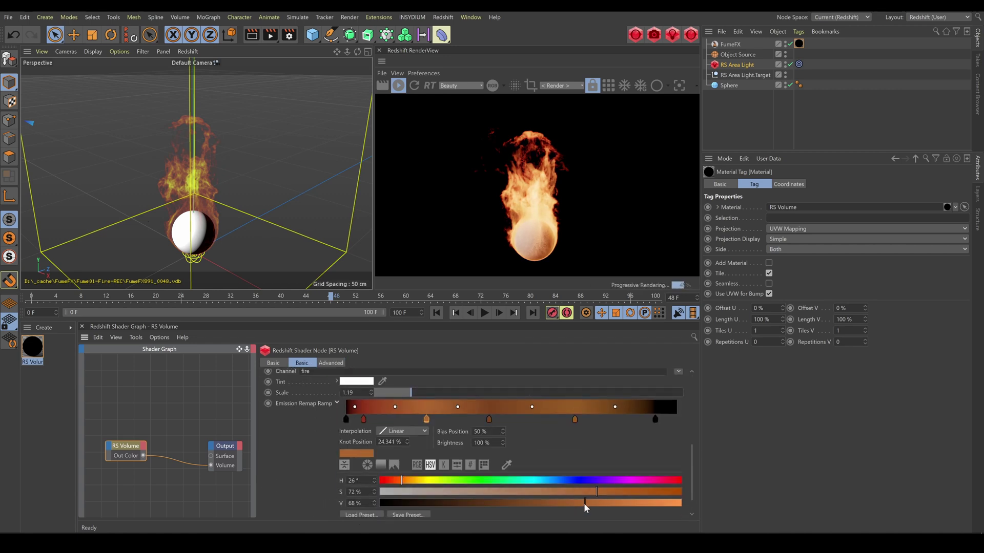
drag(655, 419, 671, 419)
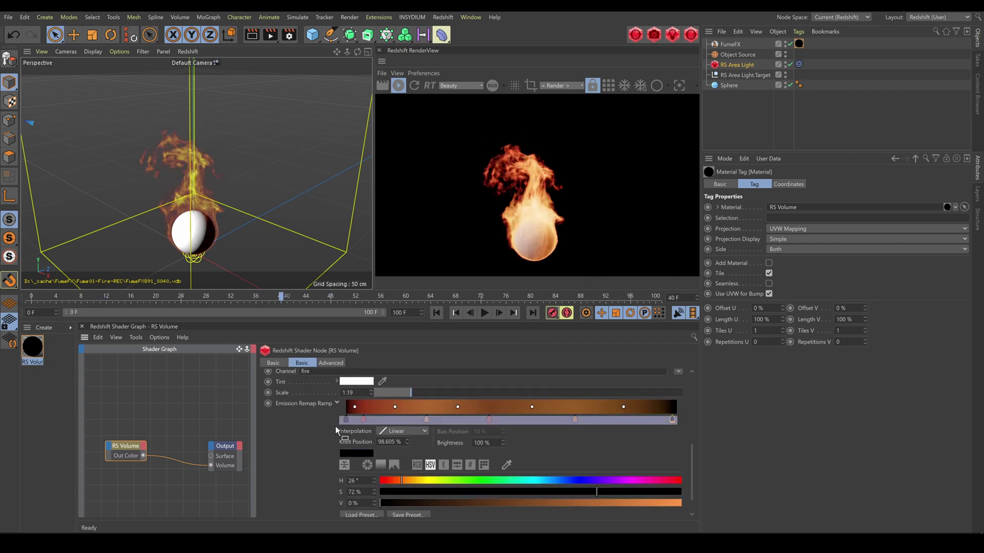
drag(337, 430, 679, 416)
drag(675, 419, 612, 419)
click(616, 410)
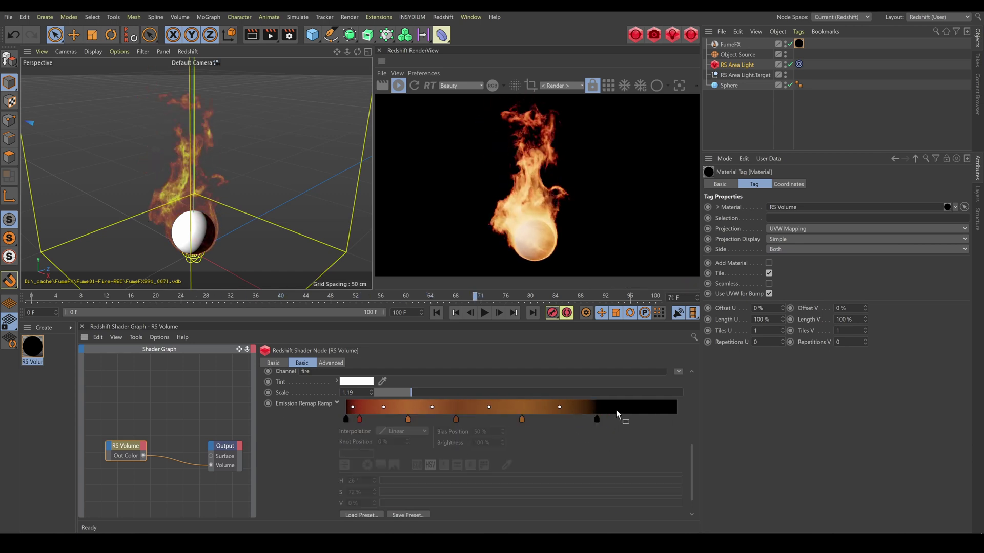
drag(359, 419, 371, 419)
drag(522, 503, 546, 502)
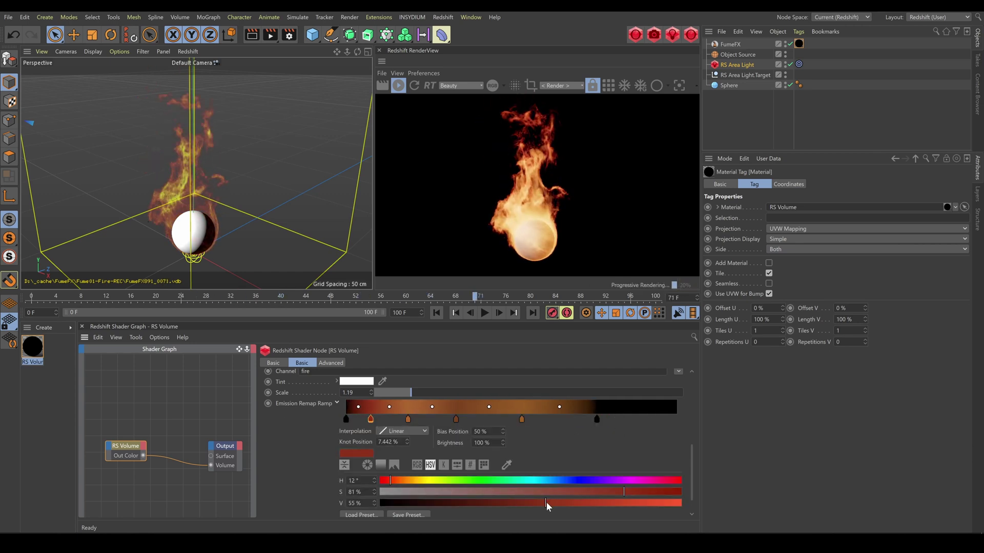
Enable Bloom in the RenderView PostFX settings with its threshold lowered to 3.946
click(697, 86)
click(686, 102)
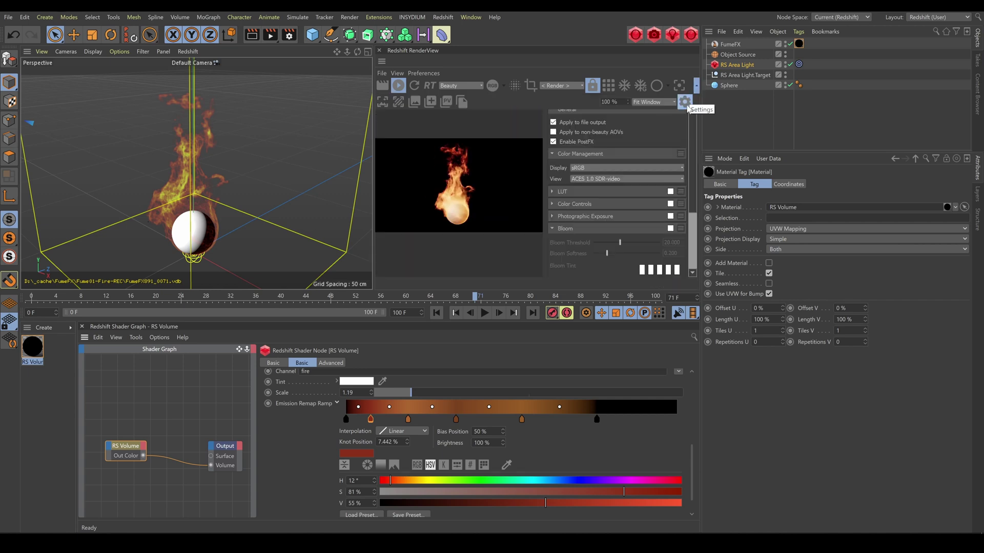
click(670, 229)
drag(620, 242, 598, 241)
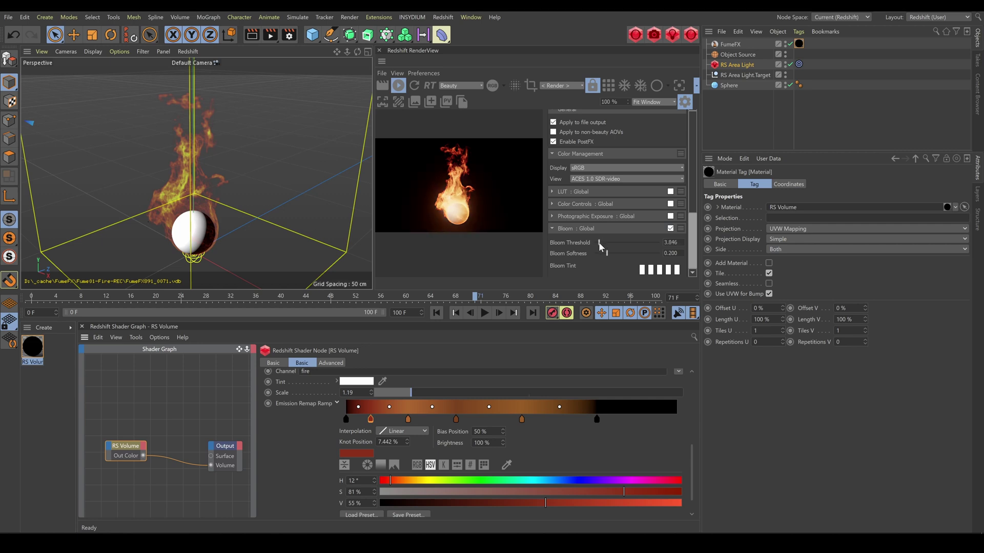
click(695, 86)
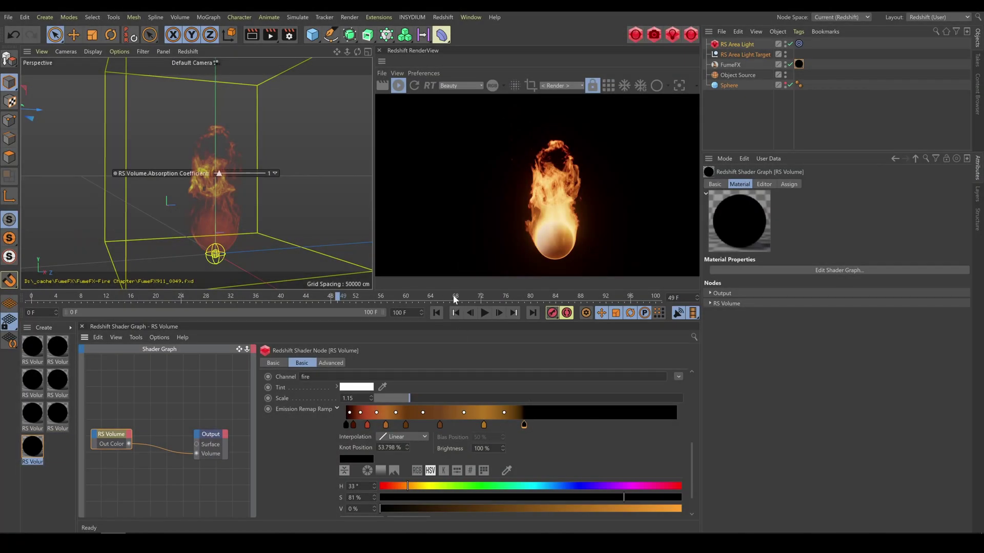
Apply RS Volume.2 to FumeFX and scrub the fire around frame 69
click(460, 299)
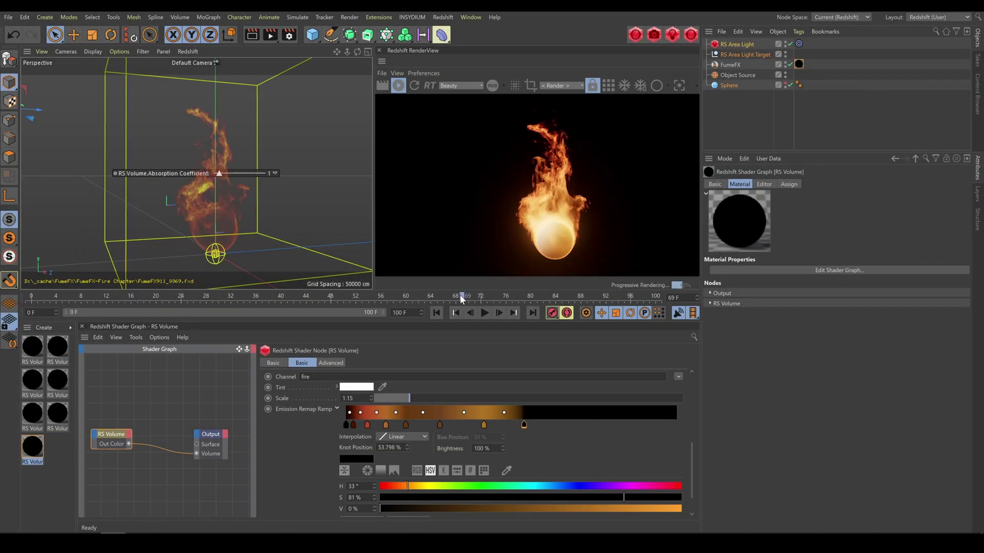
drag(801, 66, 801, 68)
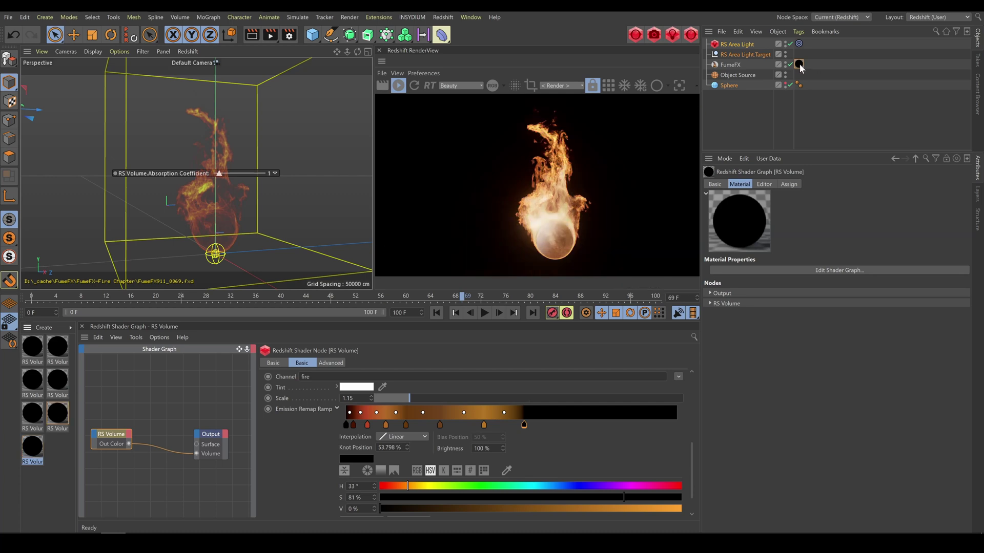
click(35, 417)
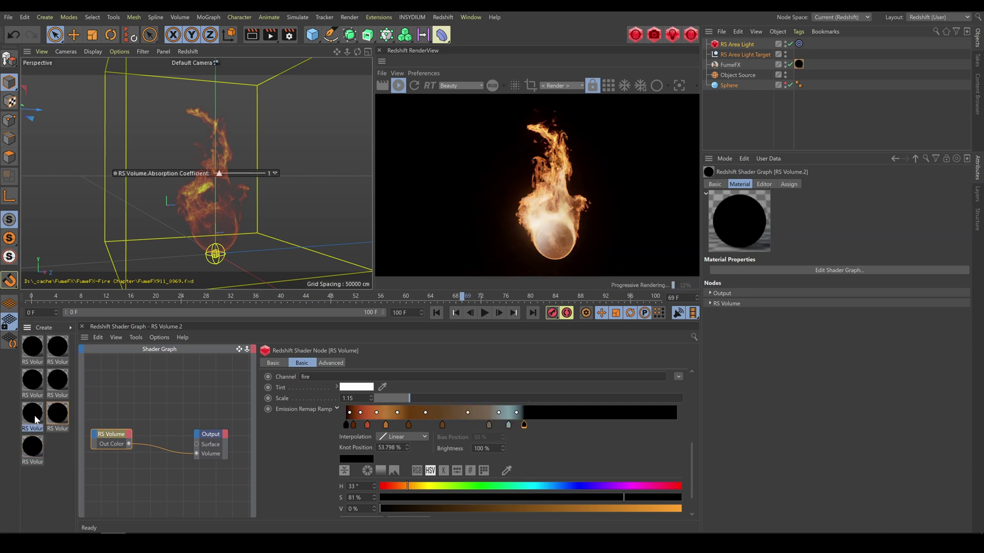
drag(801, 66, 800, 67)
drag(391, 298, 512, 298)
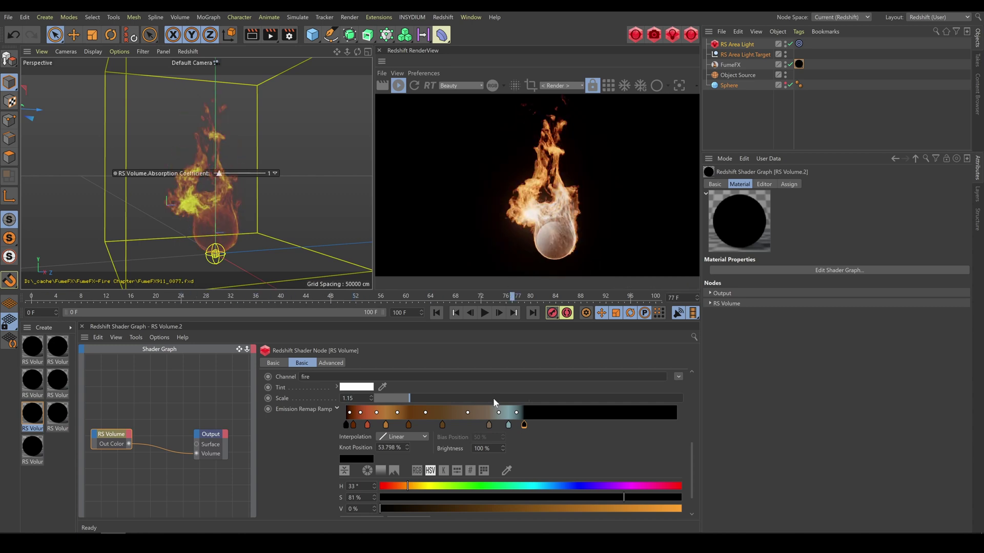
Select RS Volume.3 and tune its emission New Max from 0.77 to 0.85 around frames 65-70
click(61, 387)
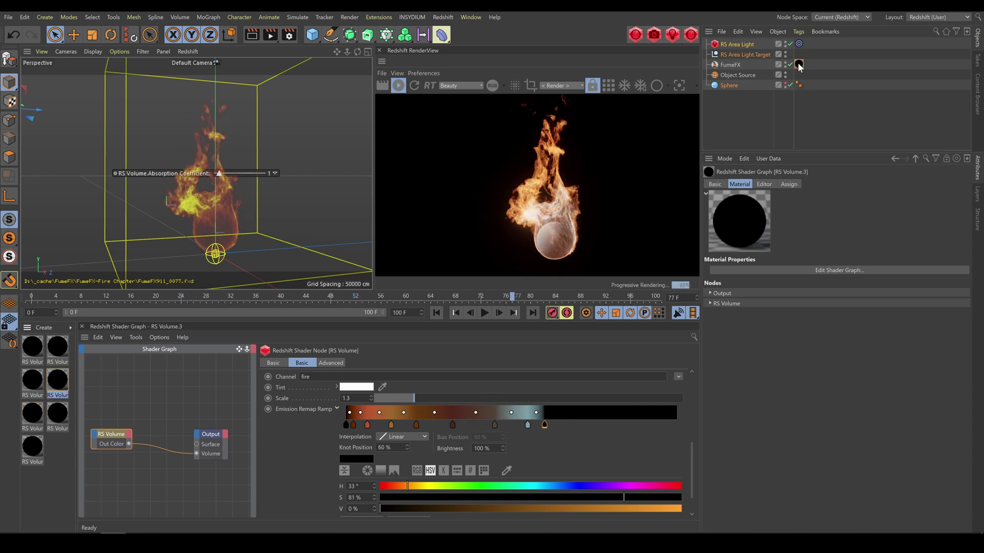
click(438, 298)
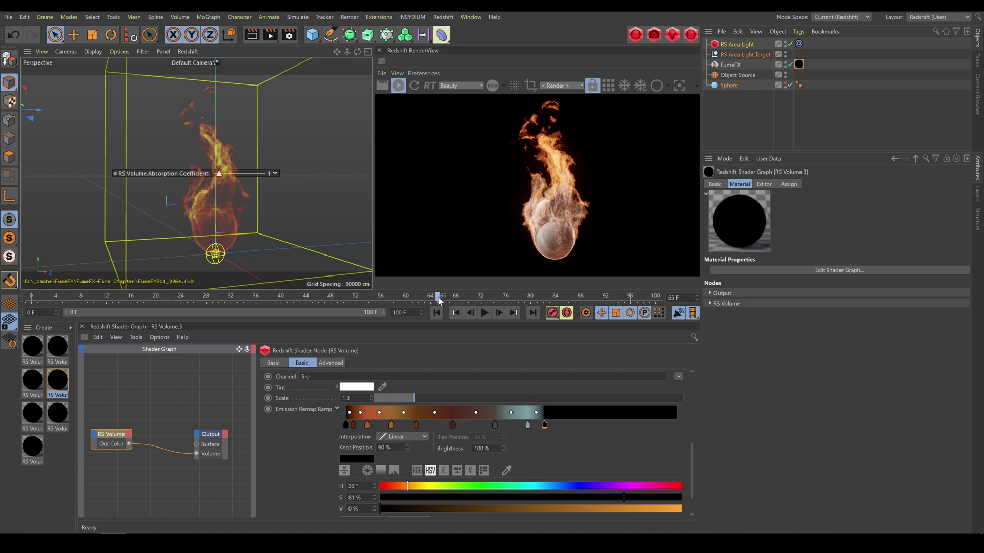
click(330, 363)
mouse_move(361, 499)
mouse_down()
mouse_move(449, 498)
mouse_move(364, 495)
mouse_up()
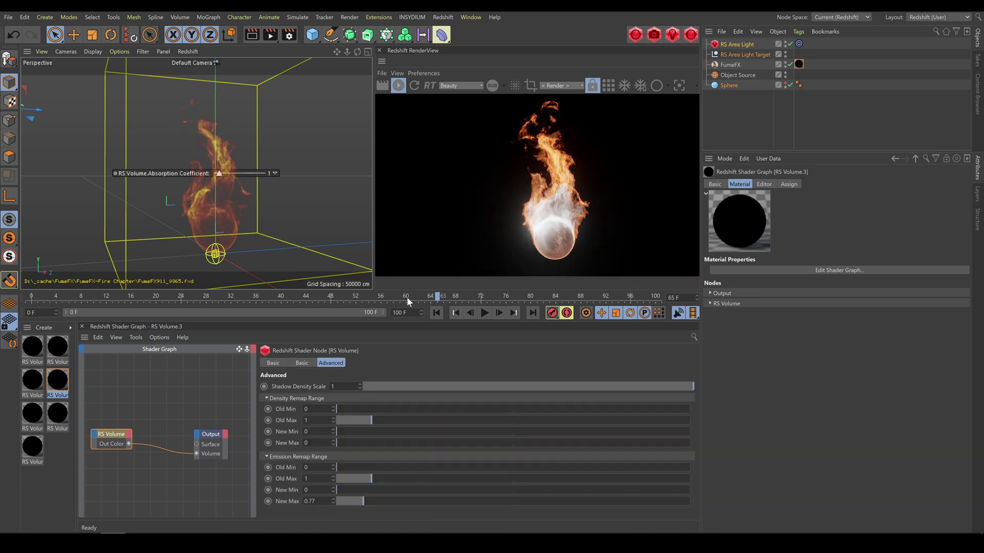
key(g)
drag(464, 301, 472, 299)
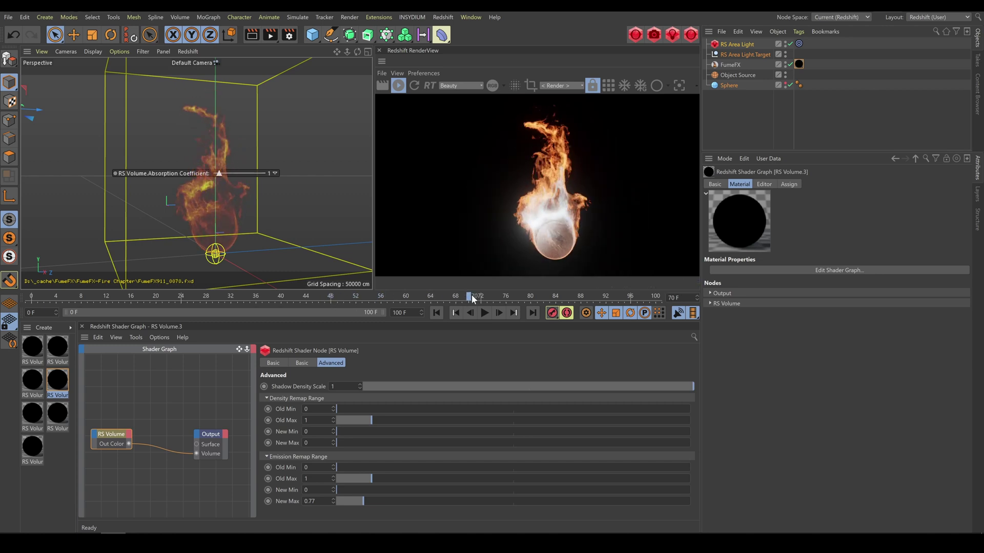
drag(362, 500, 366, 499)
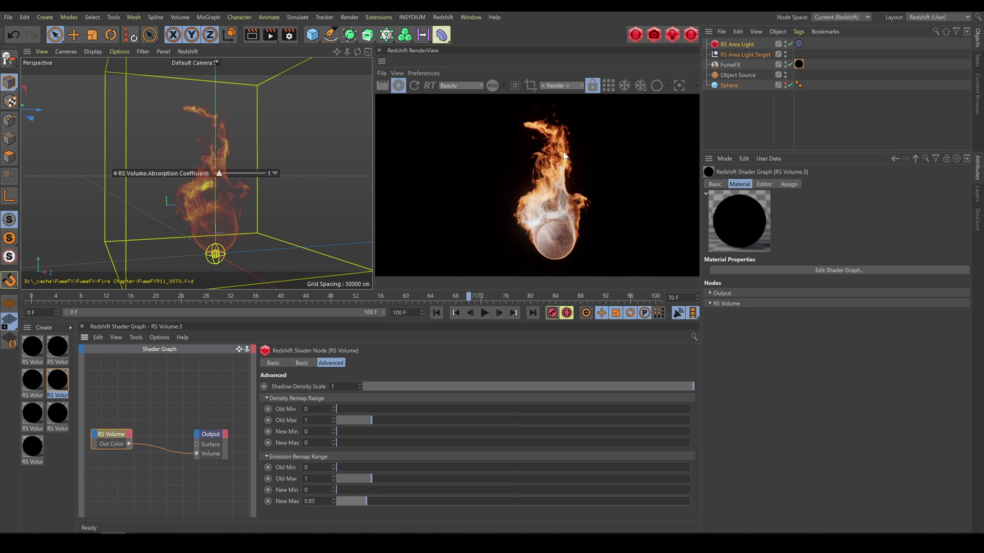
Apply RS Volume.4 to FumeFX and review its 1.5 Emission Scale at frame 70
click(30, 384)
drag(800, 64, 798, 64)
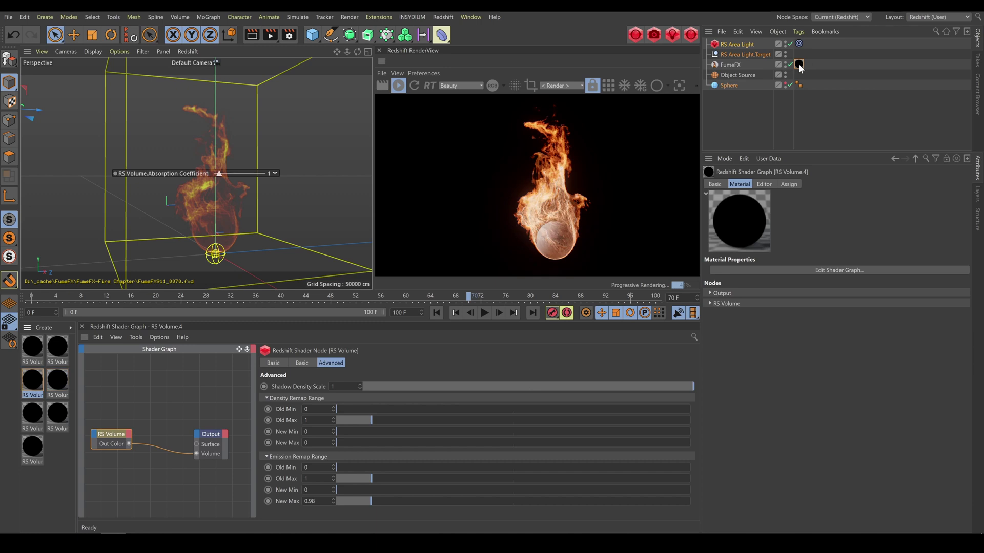
click(302, 363)
scroll(694, 465, down, 5)
scroll(695, 465, down, 2)
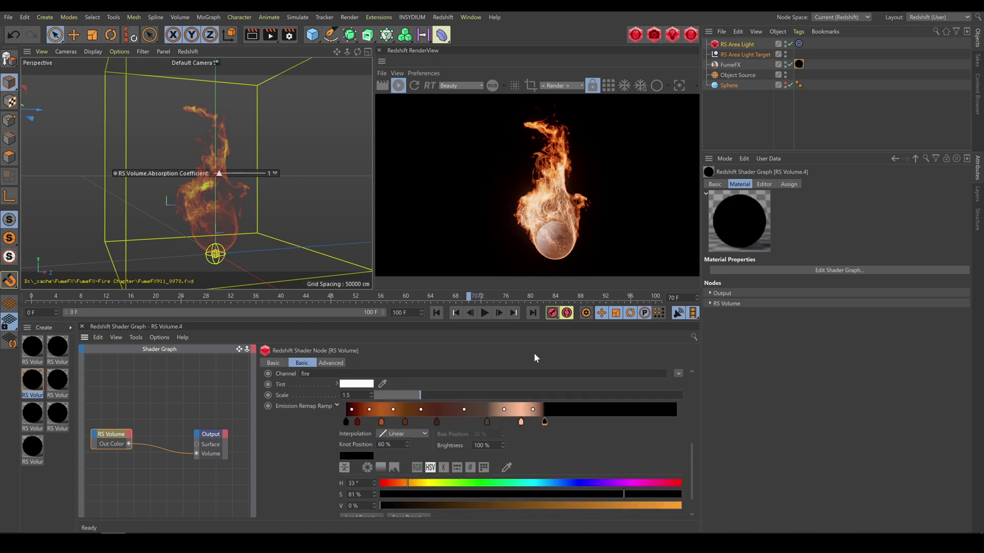
click(469, 296)
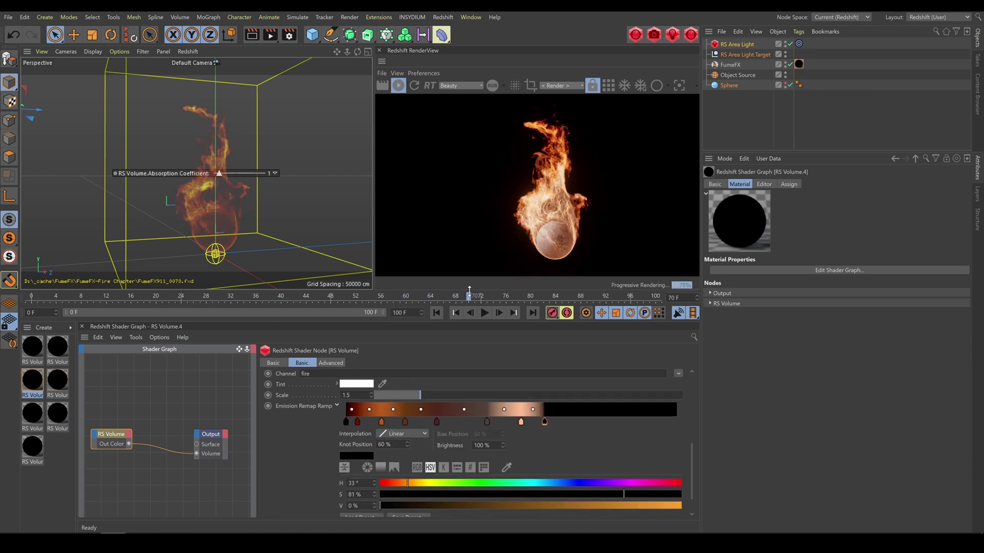